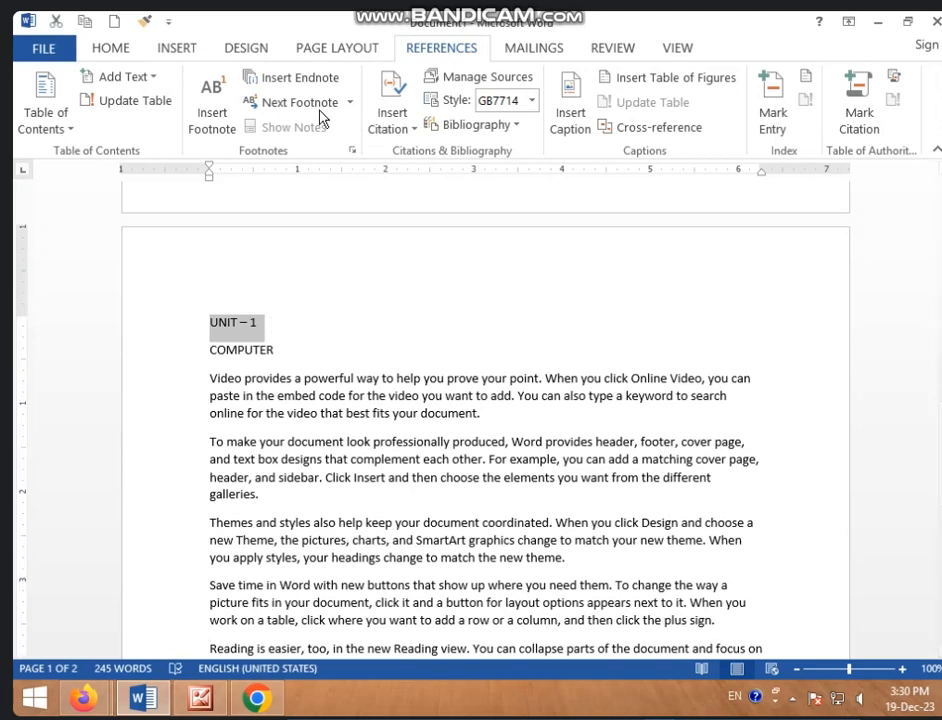
Step: Add the selected "UNIT – 1" line to the table of contents as a Level 1 entry
click(118, 48)
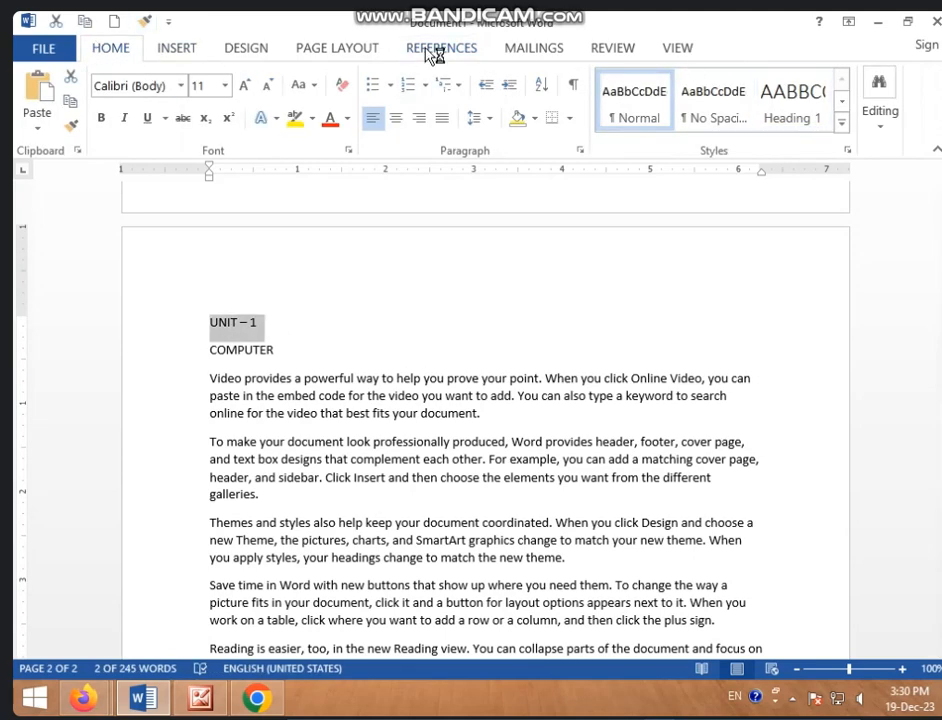
click(433, 54)
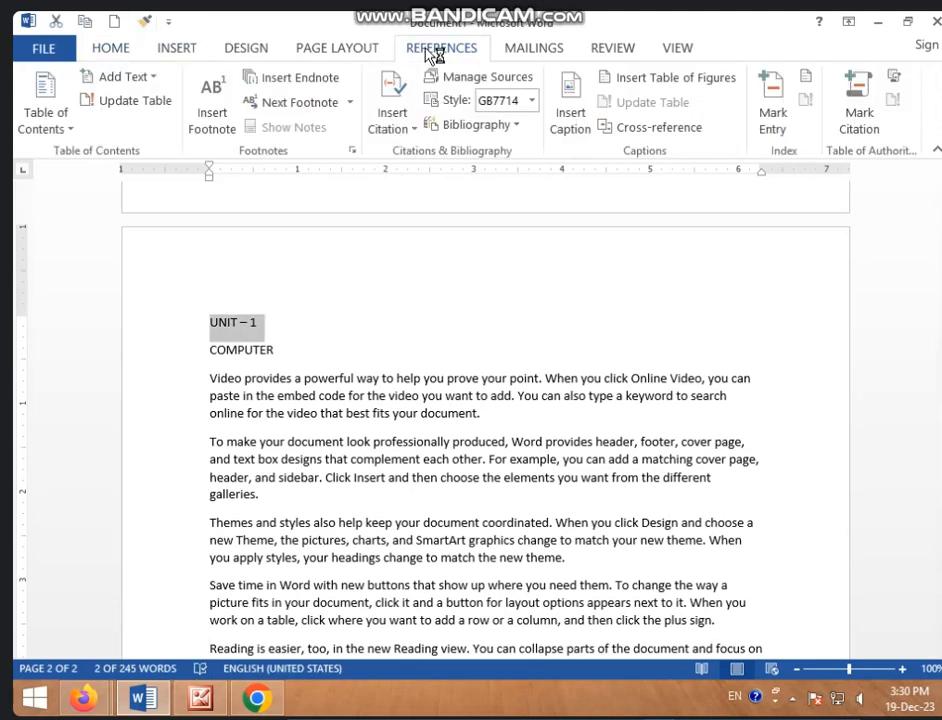
click(155, 84)
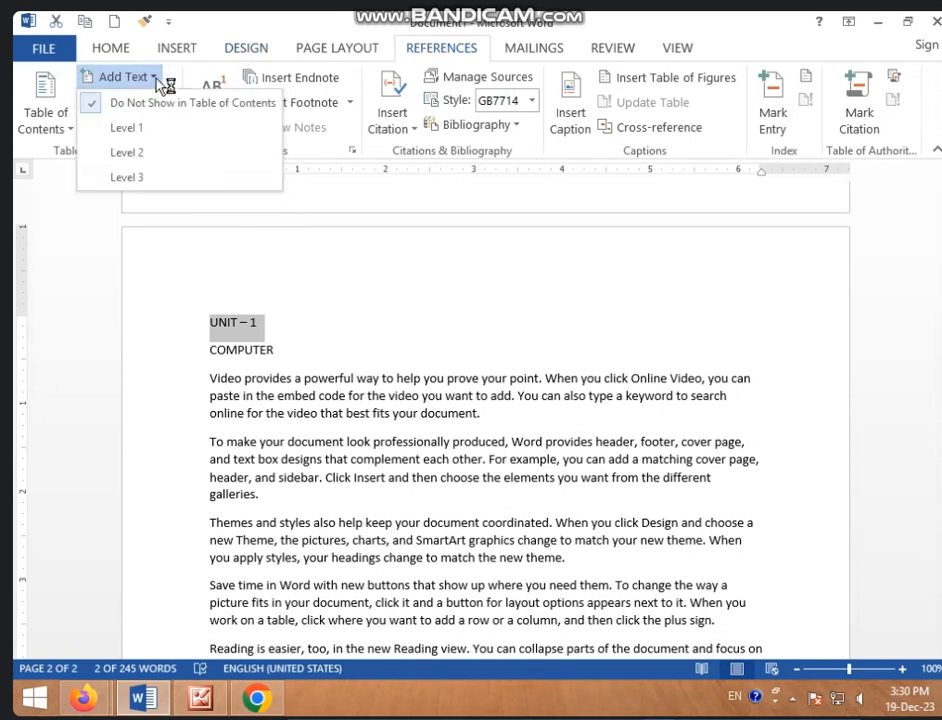
click(143, 130)
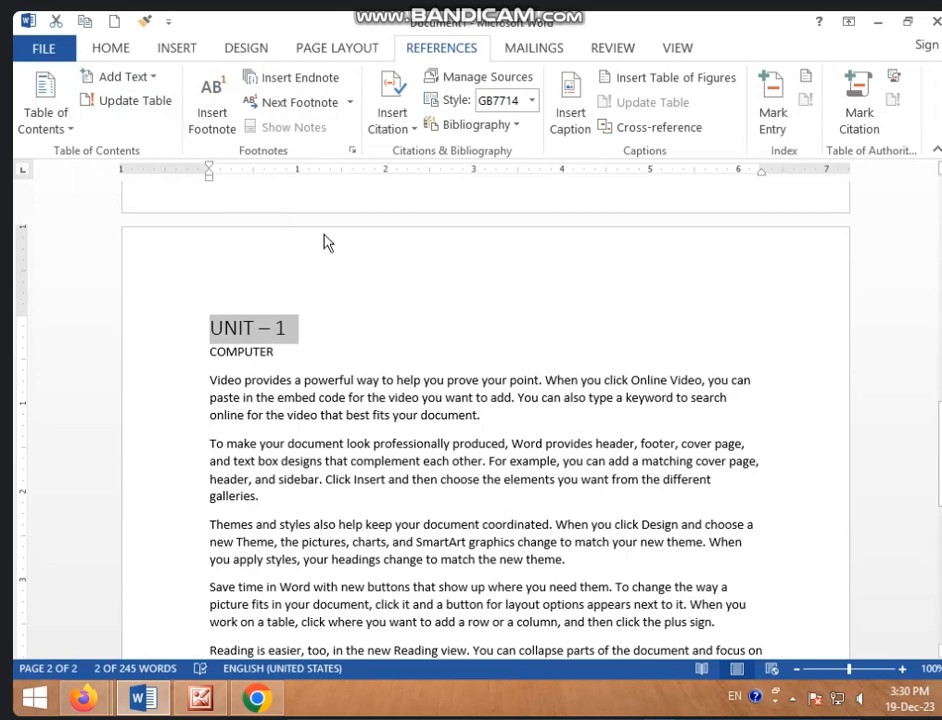
Step: Add the "COMPUTER" line under UNIT – 1 to the table of contents as a Level 2 entry
drag(276, 351, 193, 353)
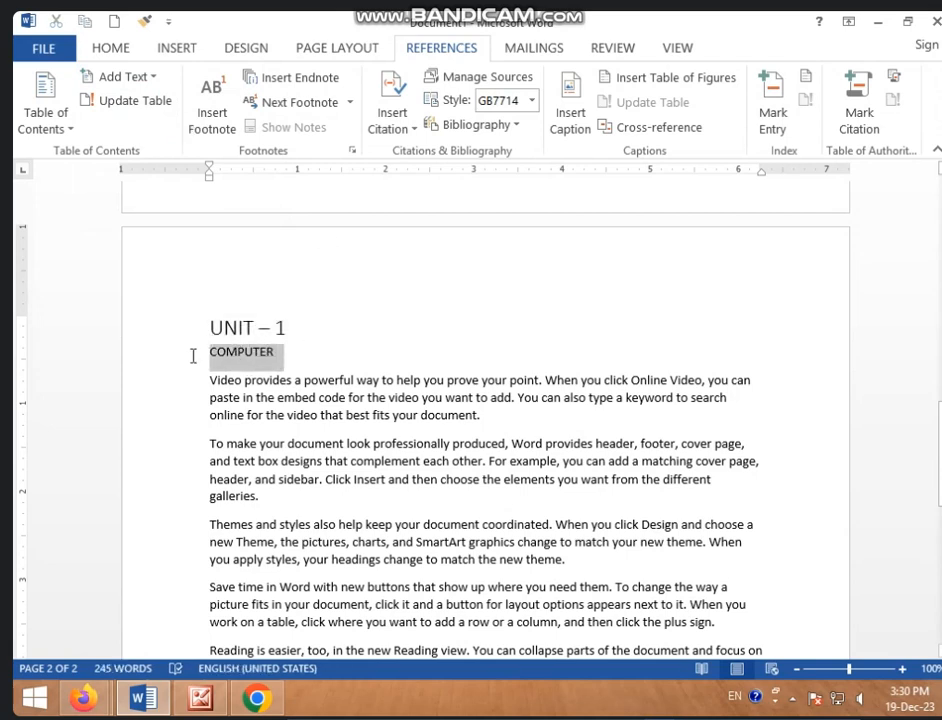
click(153, 80)
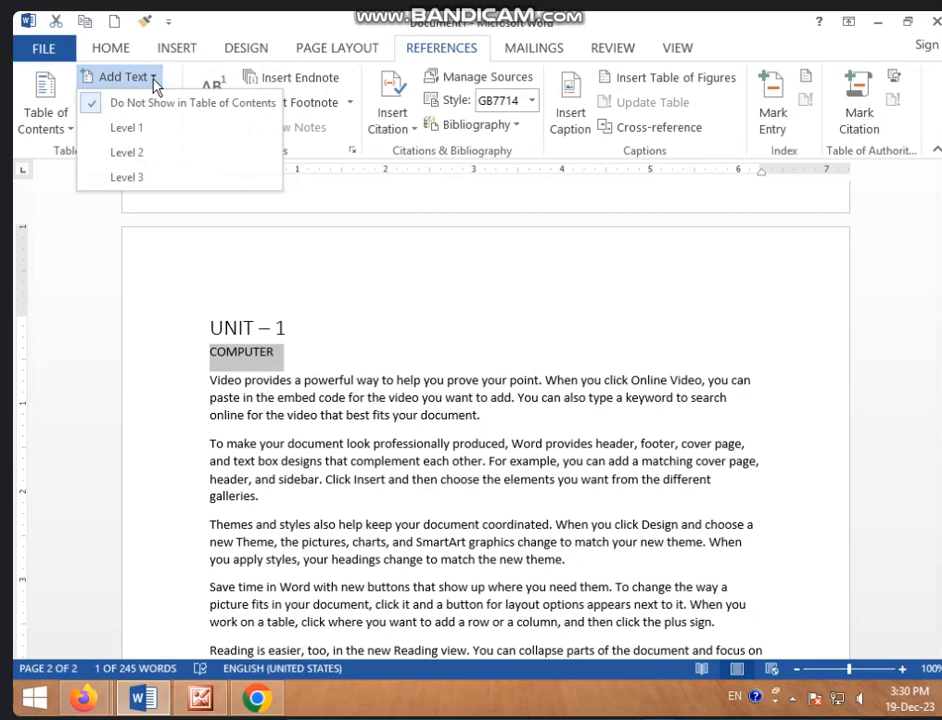
click(145, 156)
click(405, 508)
Step: Add the "UNIT -2" line below the body text to the table of contents as a Level 1 entry
scroll(405, 508, down, 6)
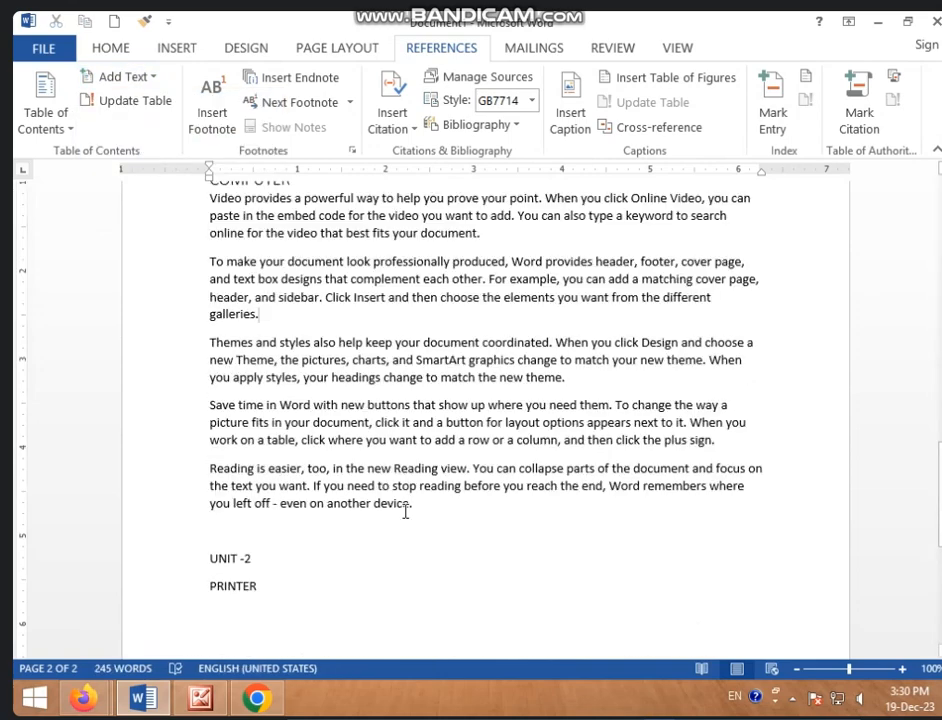
drag(257, 385, 200, 385)
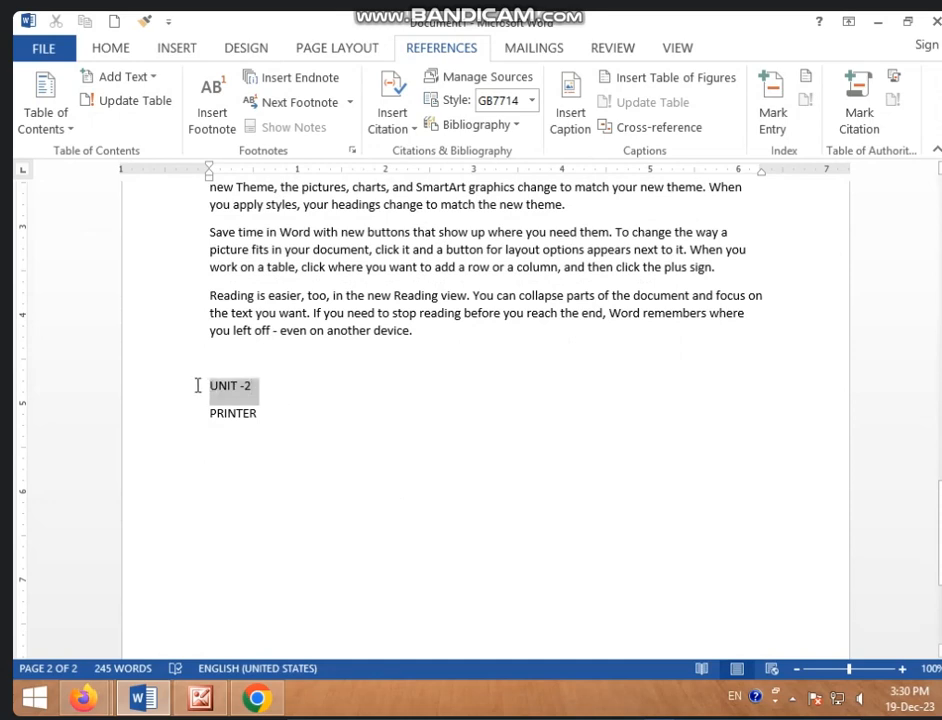
click(154, 79)
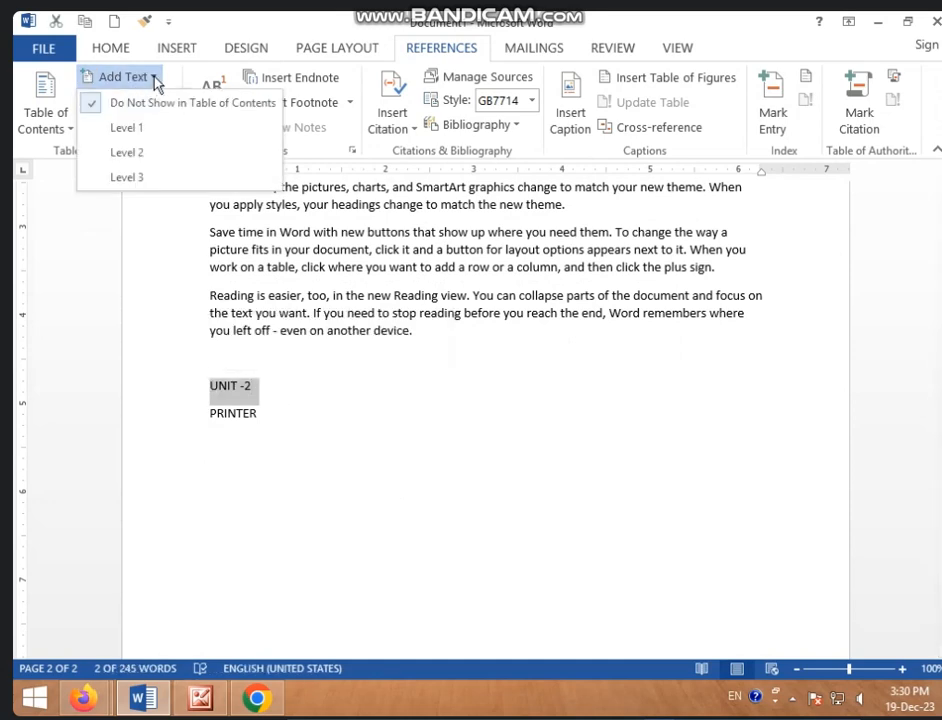
click(141, 142)
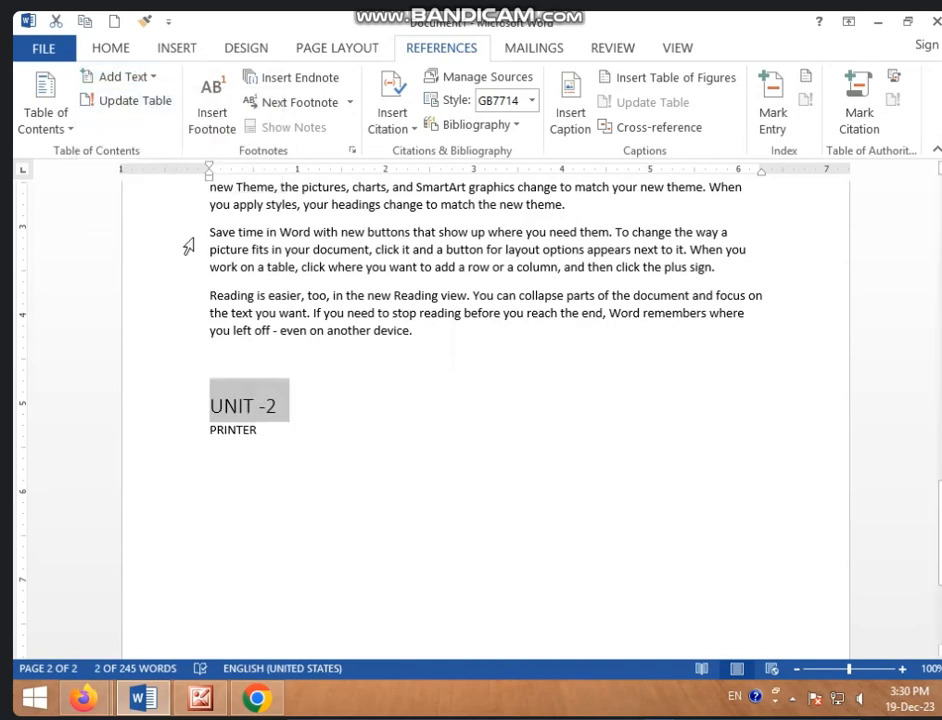
Step: Add the "PRINTER" line under UNIT -2 to the table of contents as a Level 2 entry
click(276, 447)
click(176, 436)
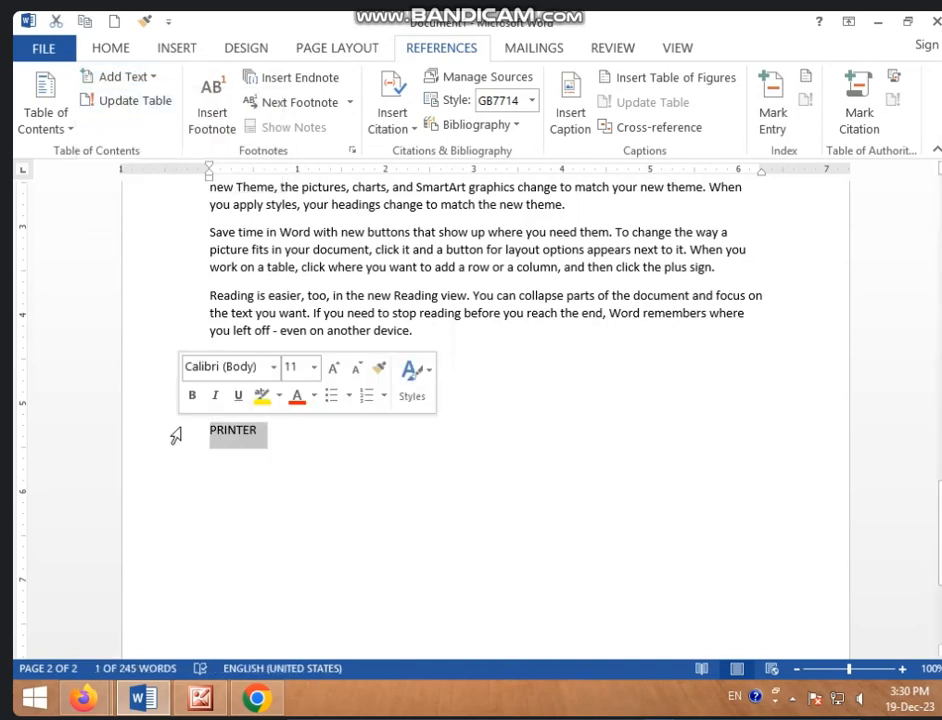
click(147, 79)
click(160, 152)
click(351, 492)
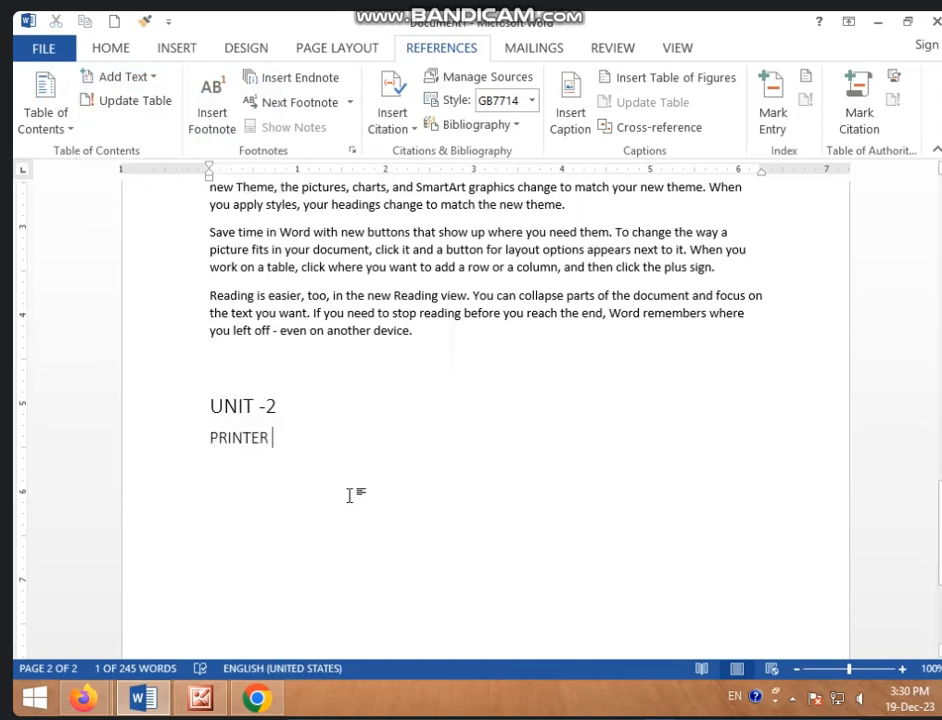
Step: Copy the Unit 1 text from "and text box designs" through "even on another device." and paste it on a new line below the PRINTER heading
key(Return)
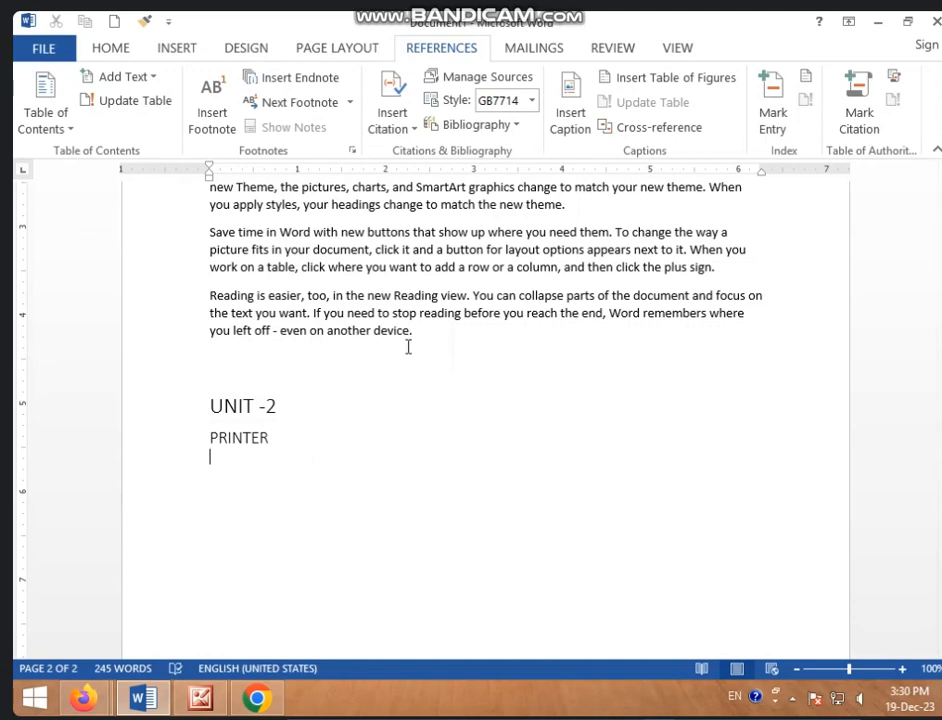
scroll(408, 346, up, 3)
drag(210, 265, 414, 526)
key(ctrl+c)
scroll(310, 585, down, 3)
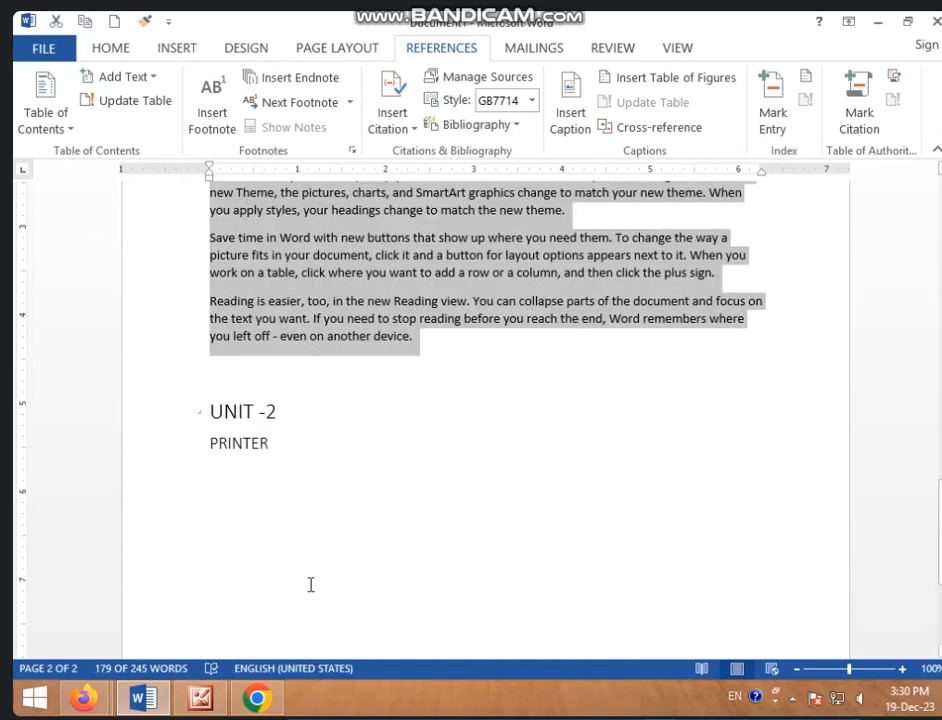
click(236, 492)
key(ctrl+v)
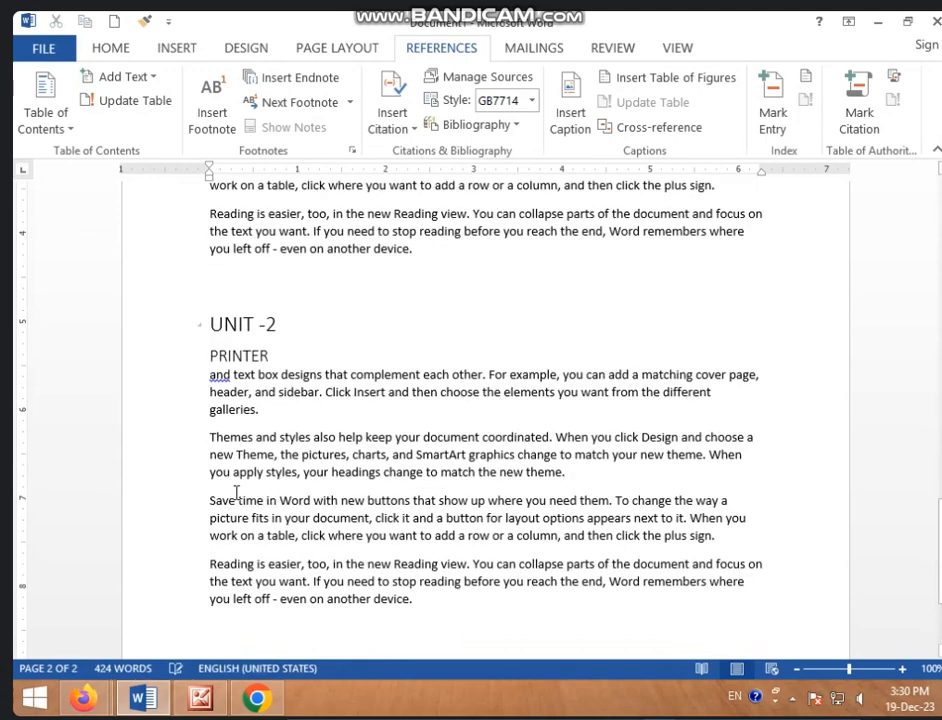
Step: Insert an Automatic Table 1 table of contents at the start of the blank first page
scroll(236, 492, up, 10)
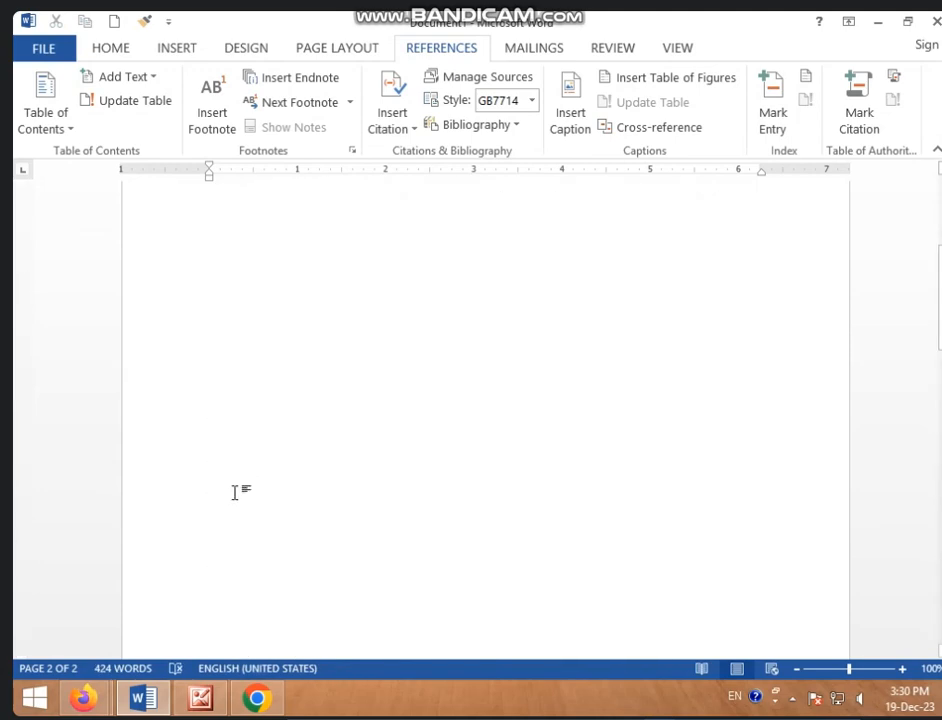
scroll(233, 470, up, 3)
click(240, 337)
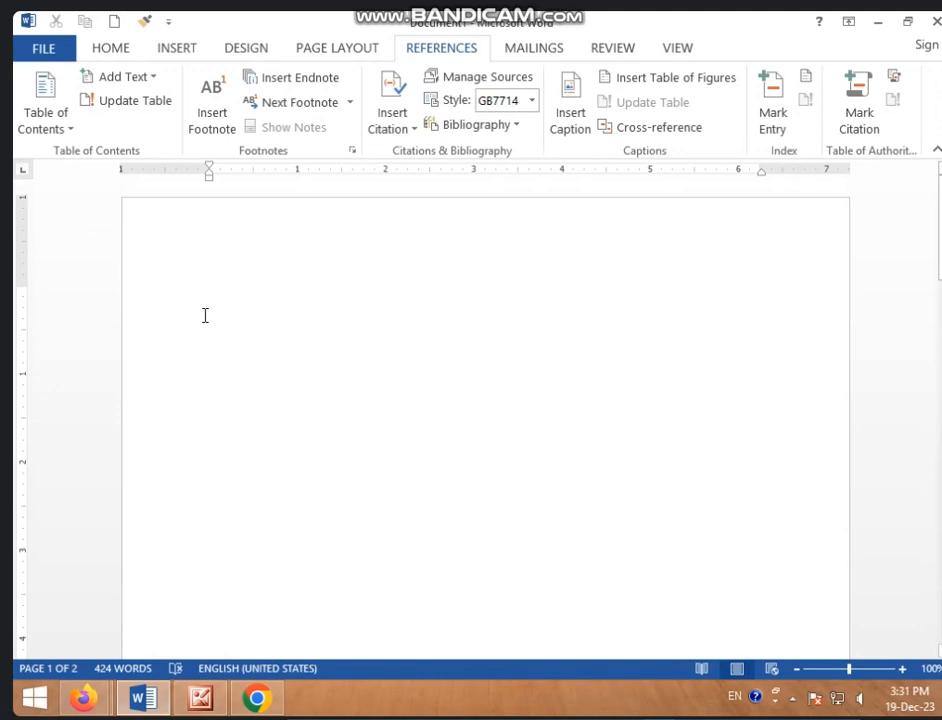
key(ctrl+v)
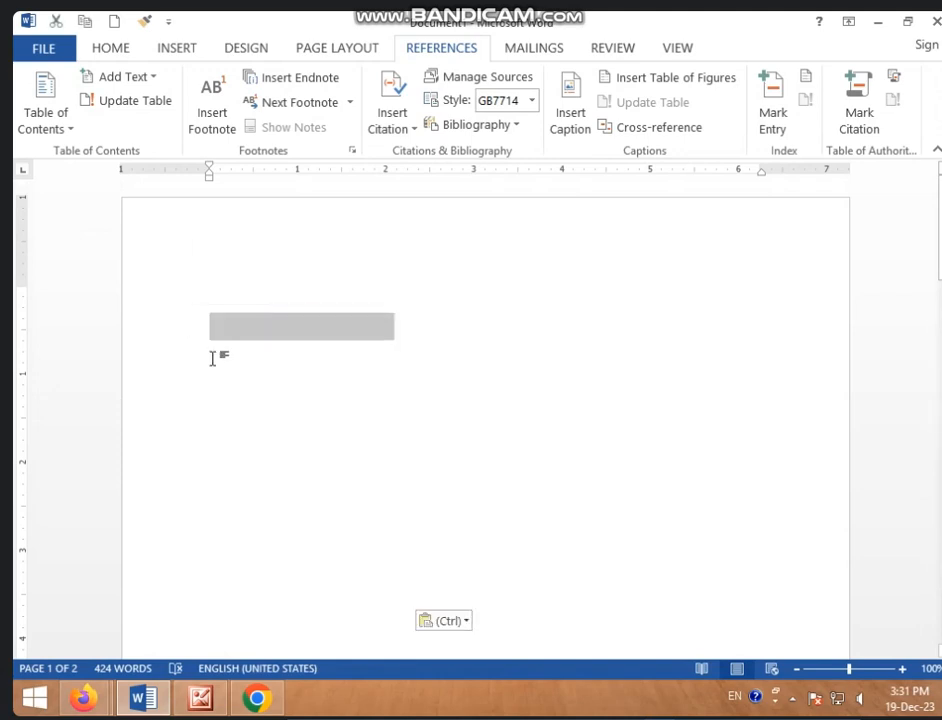
key(ctrl+z)
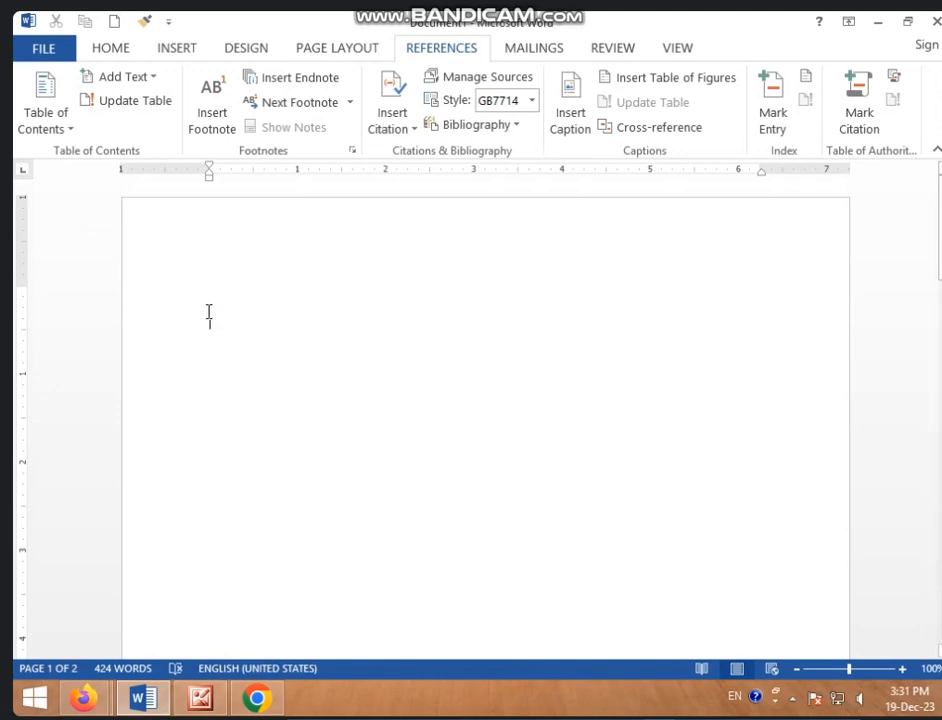
click(39, 133)
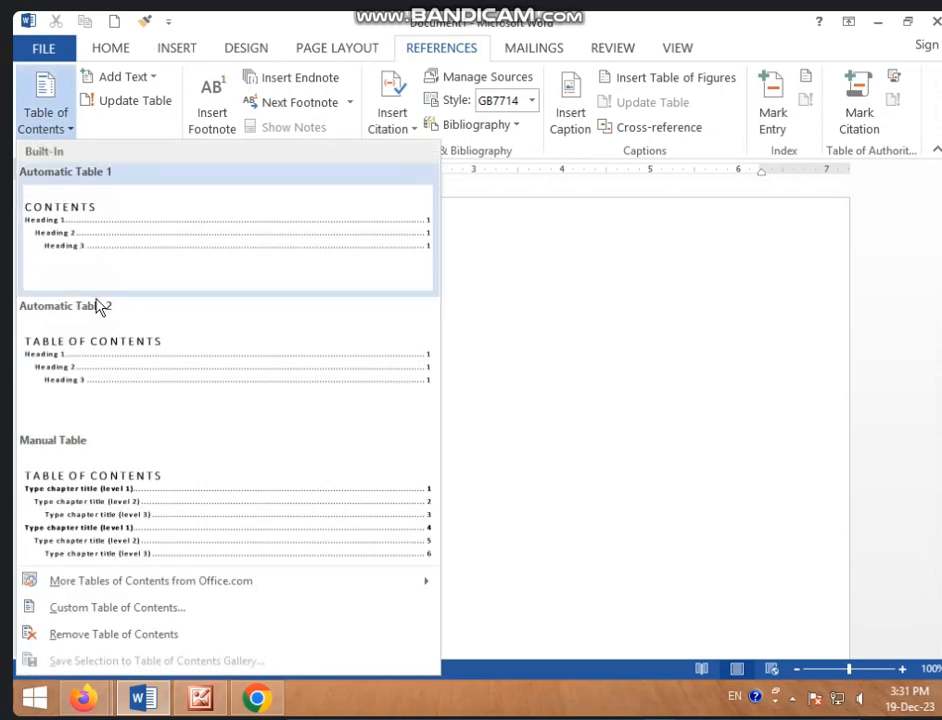
click(147, 247)
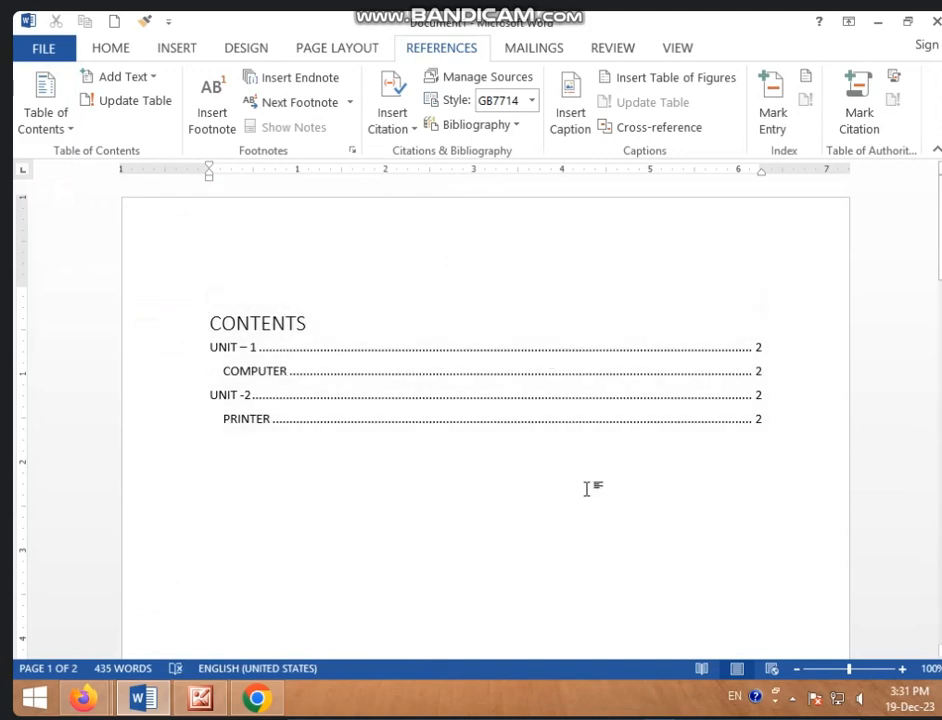
Step: Insert a page break in the empty line above the UNIT -2 heading
scroll(683, 574, down, 5)
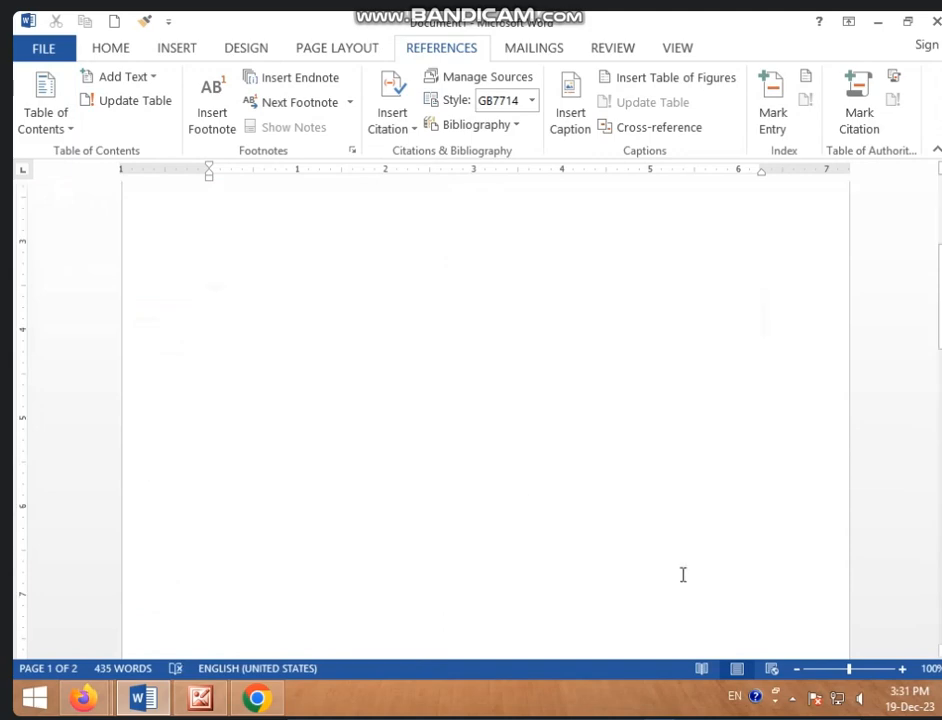
scroll(488, 549, down, 15)
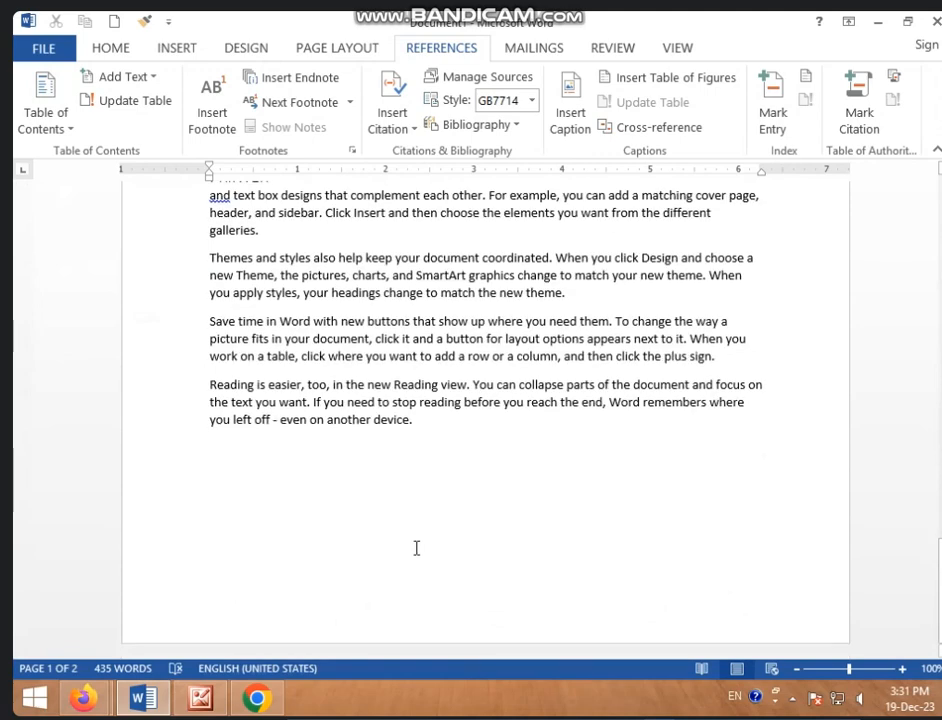
scroll(416, 548, up, 10)
scroll(250, 587, down, 4)
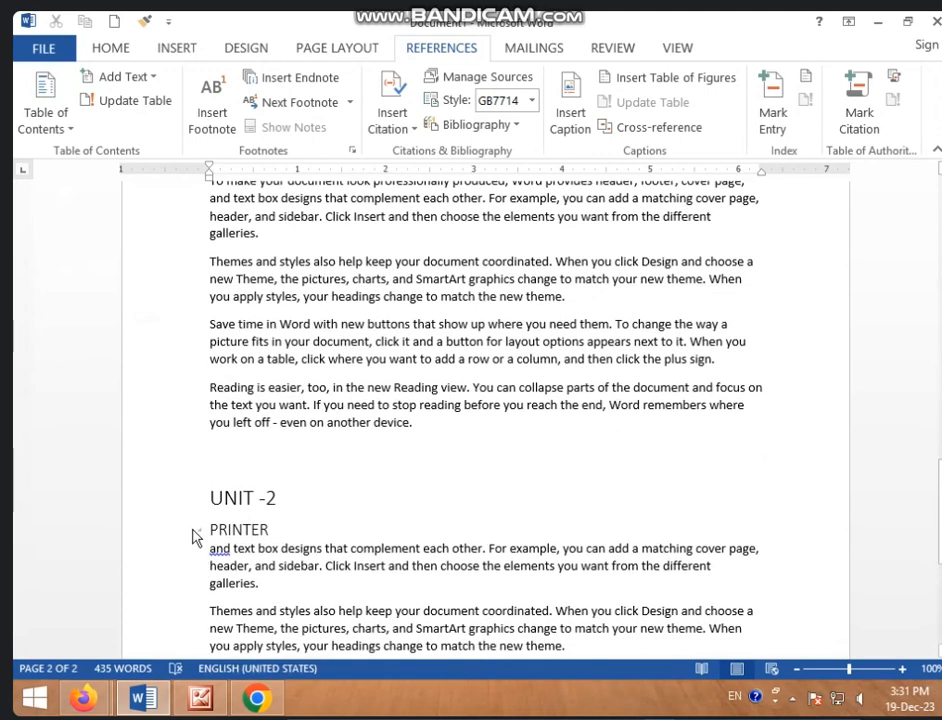
click(244, 458)
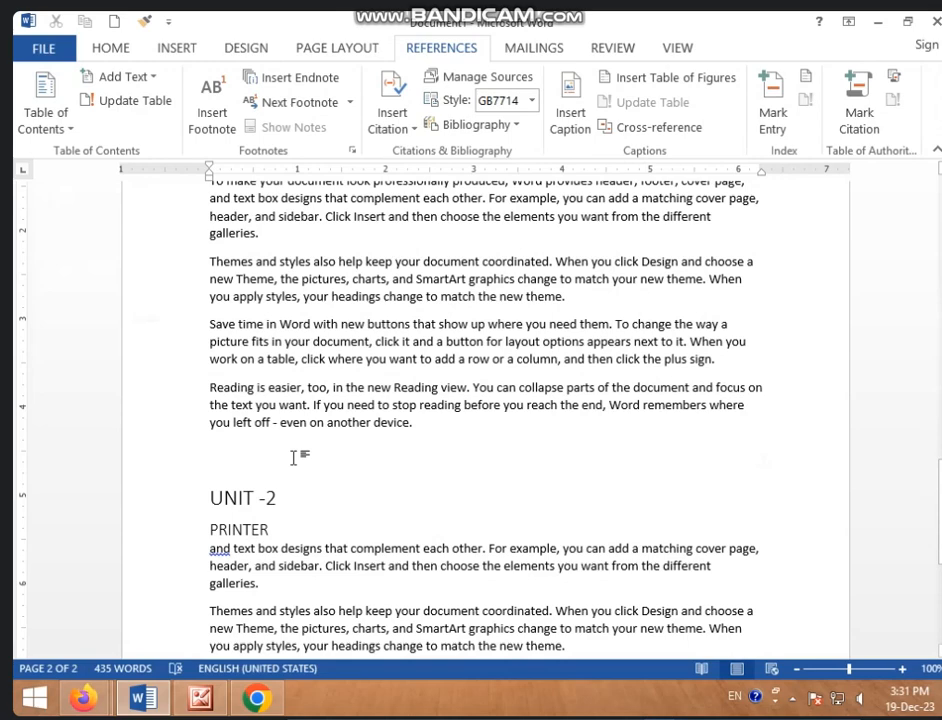
key(ctrl+Return)
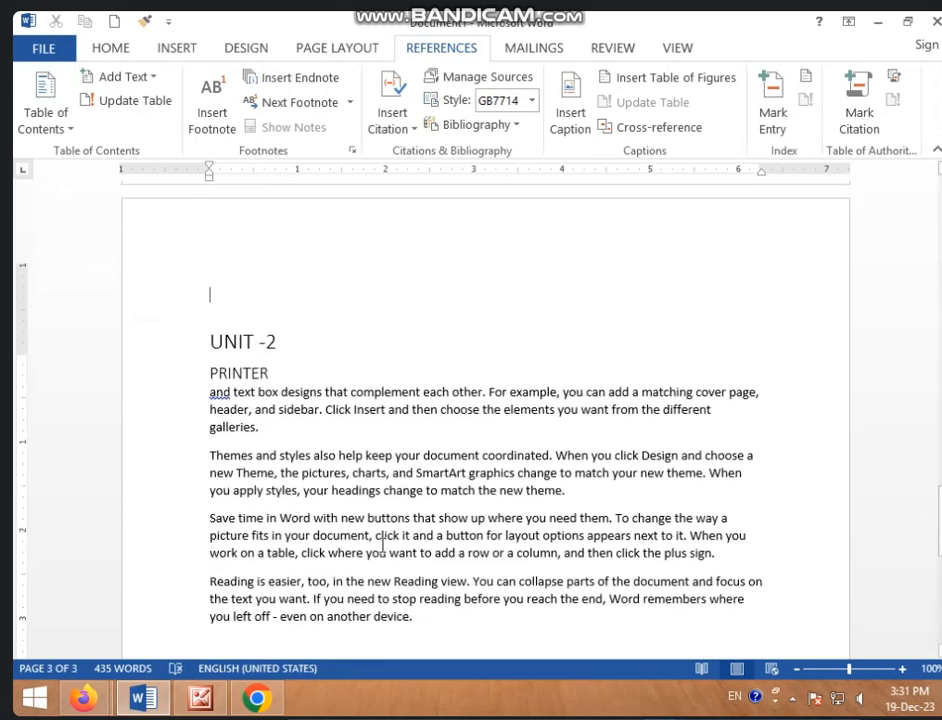
Step: Update the table of contents on the first page, refreshing page numbers only
scroll(381, 545, down, 5)
scroll(379, 548, up, 15)
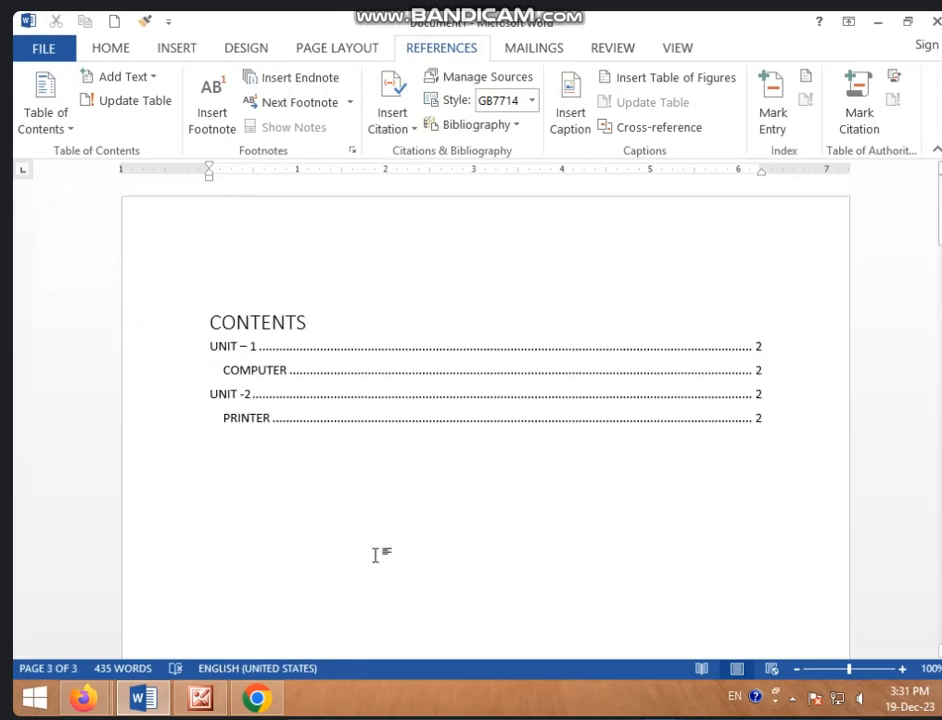
click(355, 417)
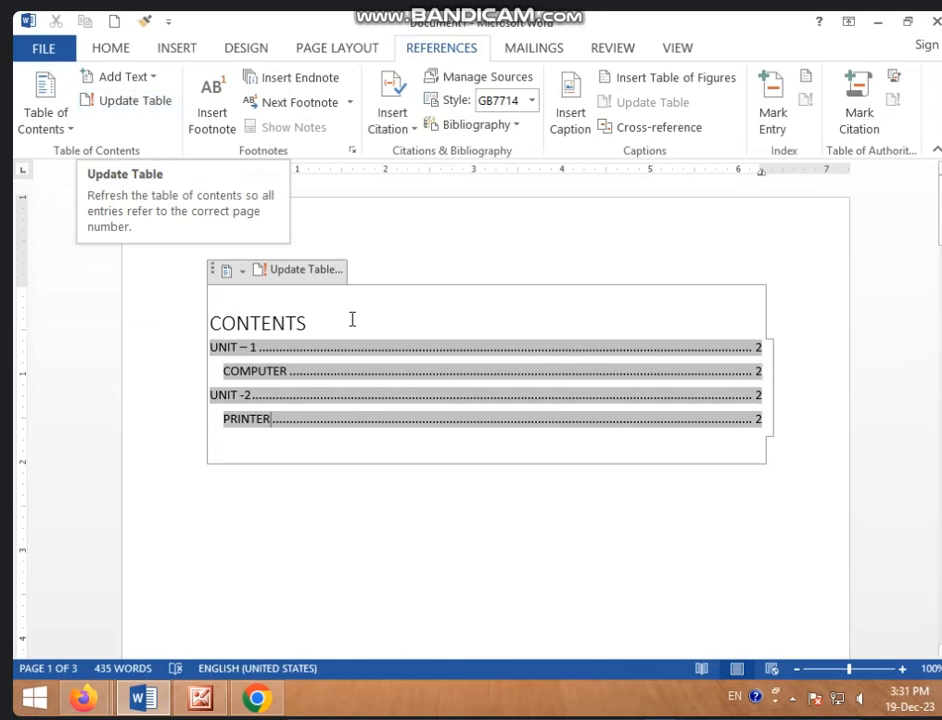
click(290, 272)
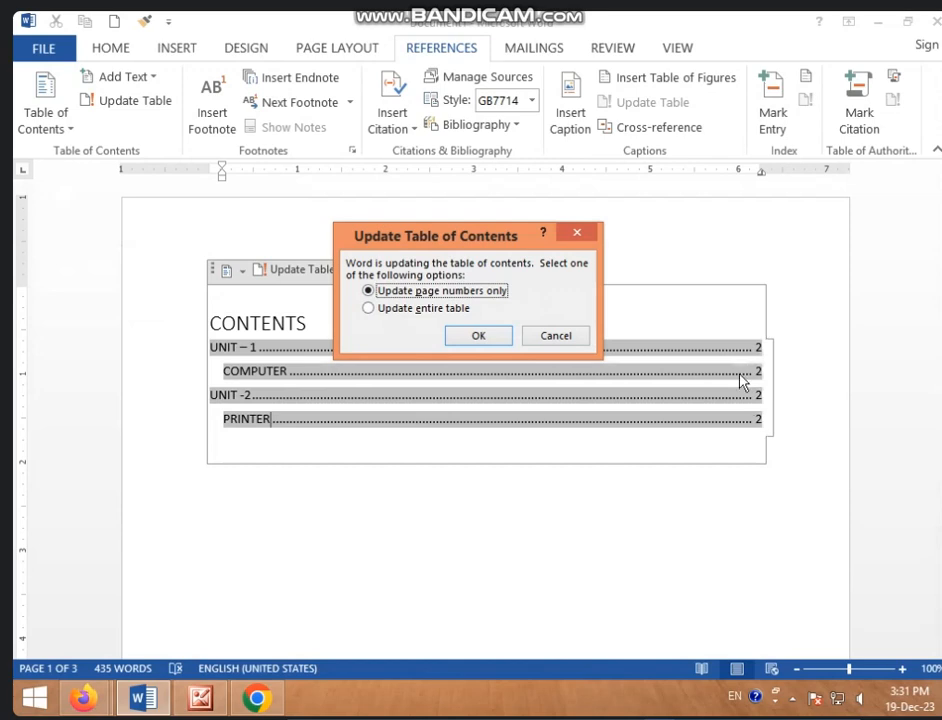
click(466, 340)
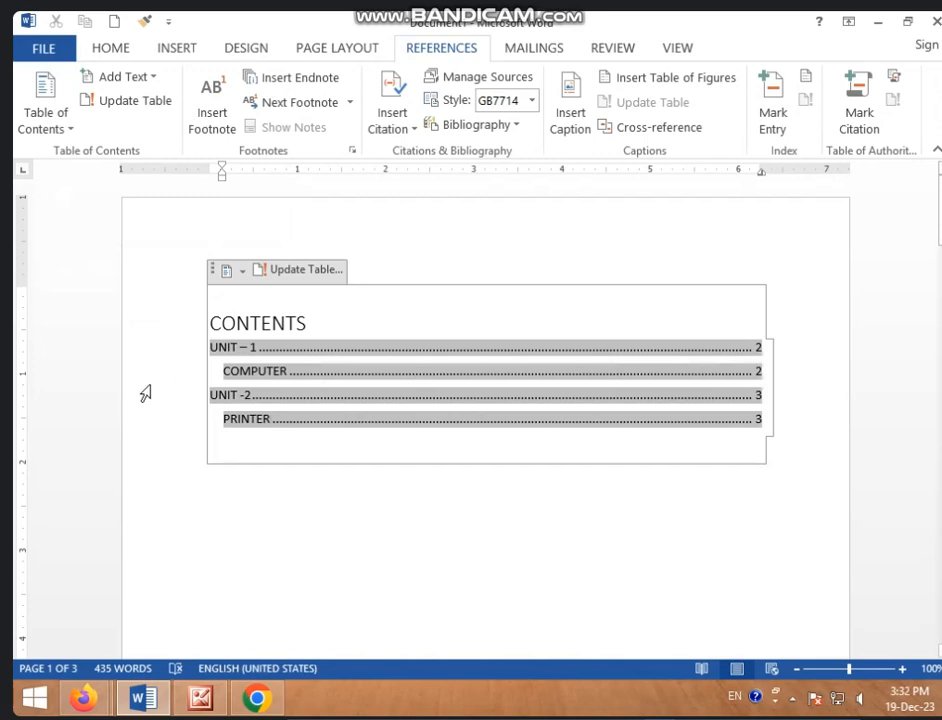
Step: Update the table of contents again with the option to update the entire table
click(136, 104)
click(425, 310)
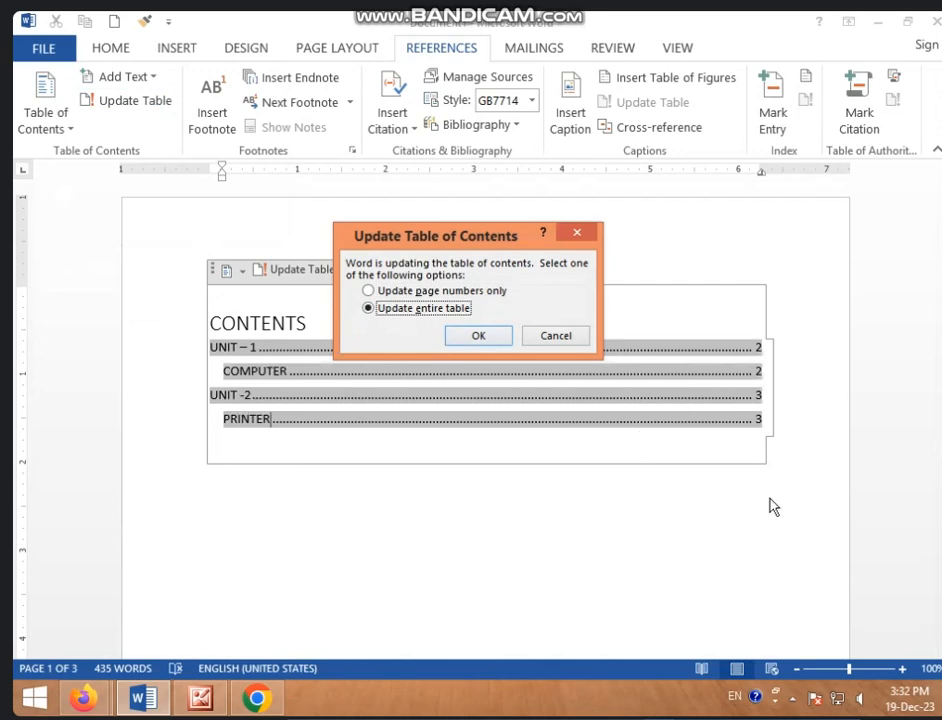
click(476, 336)
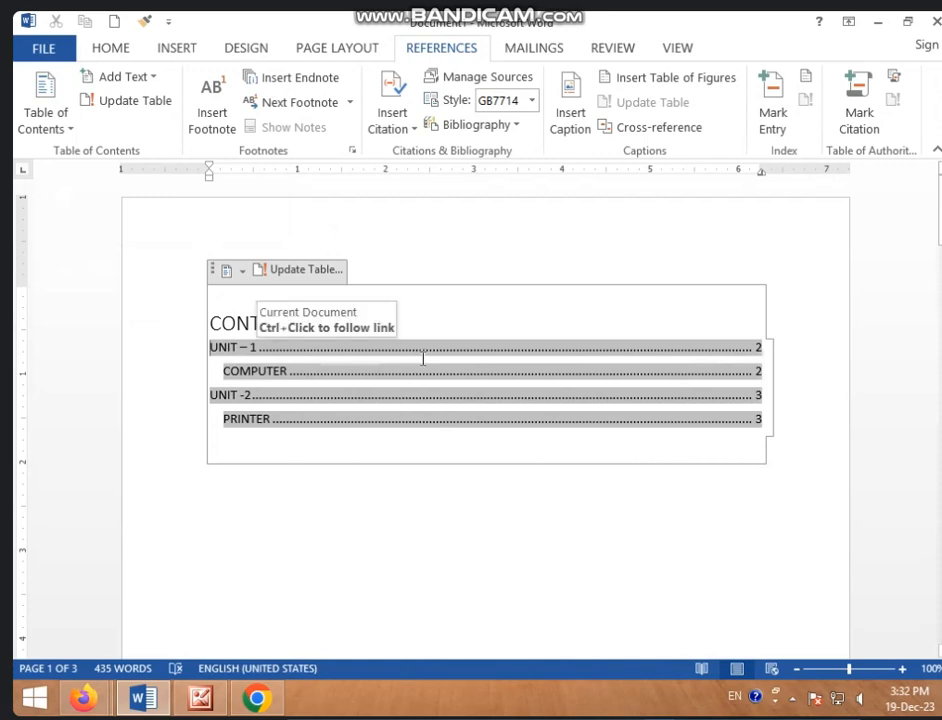
scroll(400, 347, down, 4)
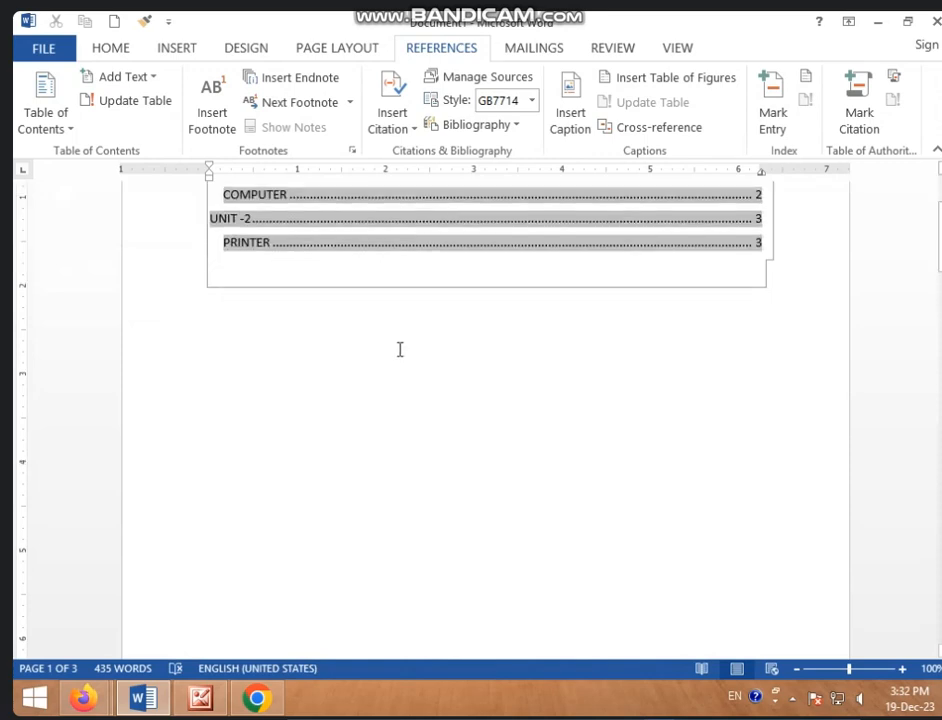
scroll(374, 360, up, 4)
scroll(344, 405, down, 6)
scroll(345, 404, up, 3)
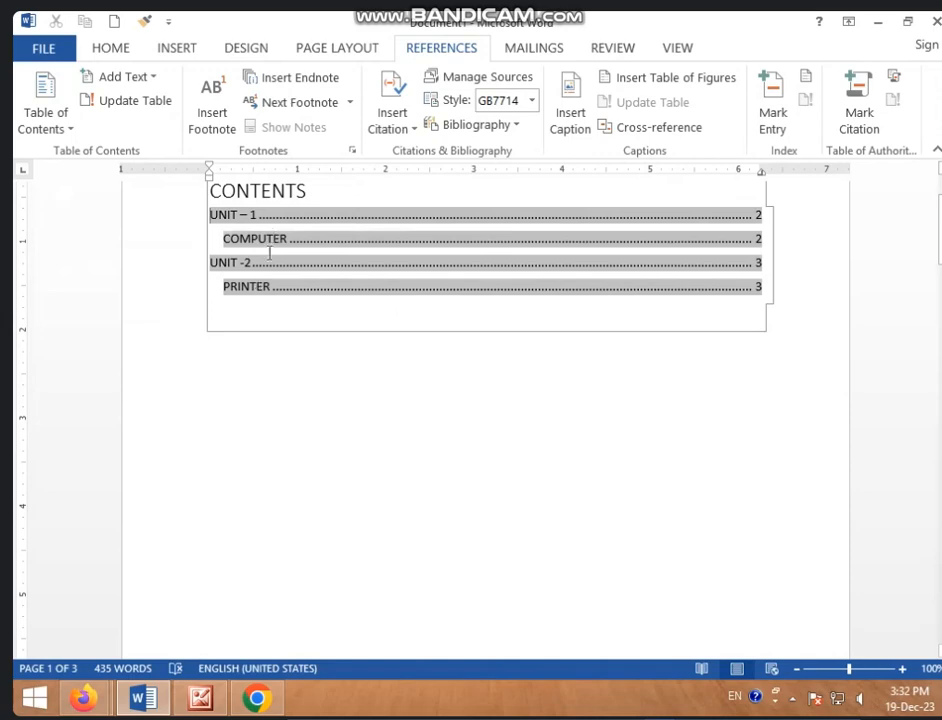
scroll(332, 400, down, 12)
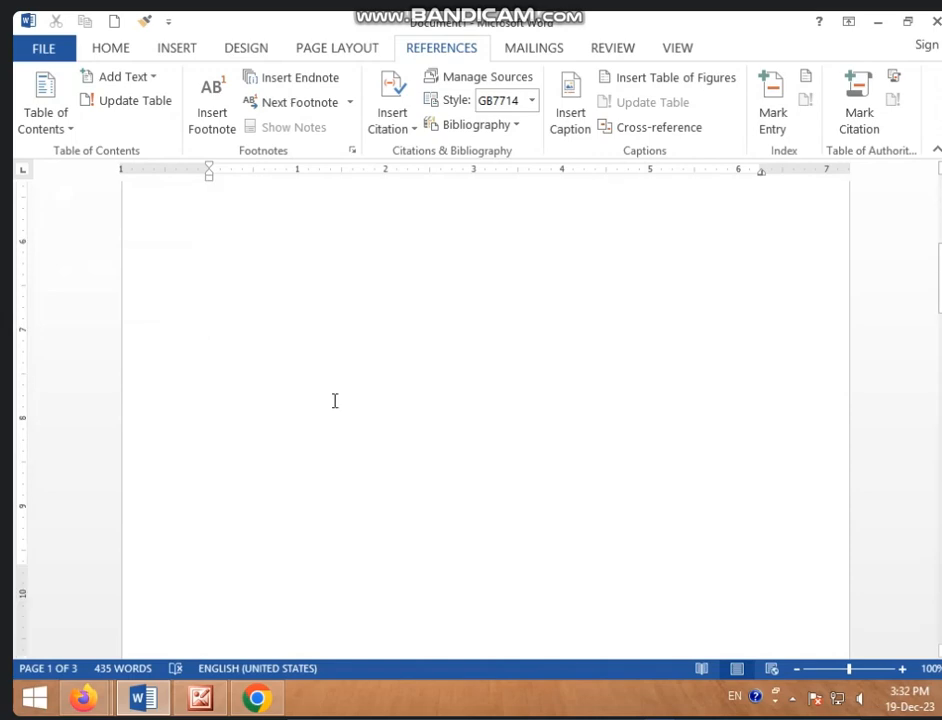
Step: Add a new line reading TYPES OF PRINTERS after the last paragraph on the final page
scroll(347, 409, down, 10)
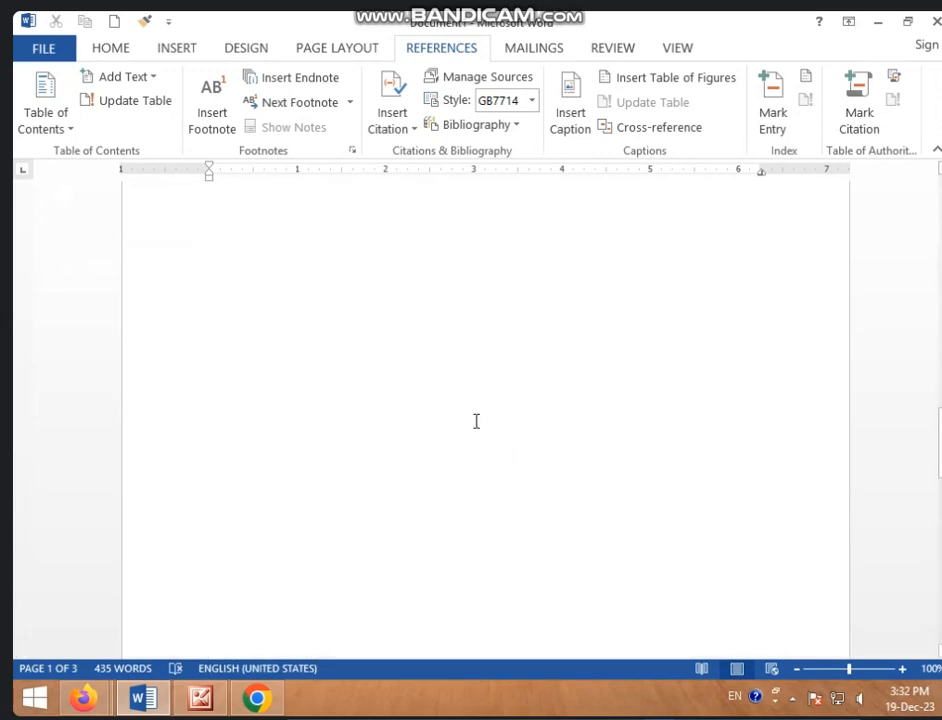
scroll(468, 424, down, 10)
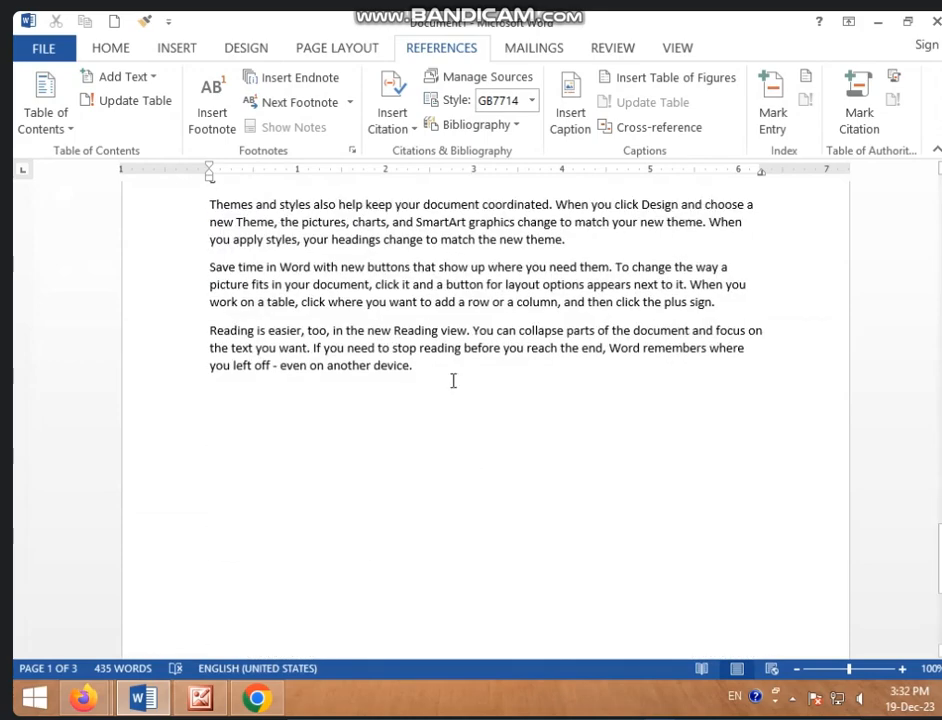
click(449, 378)
key(Return)
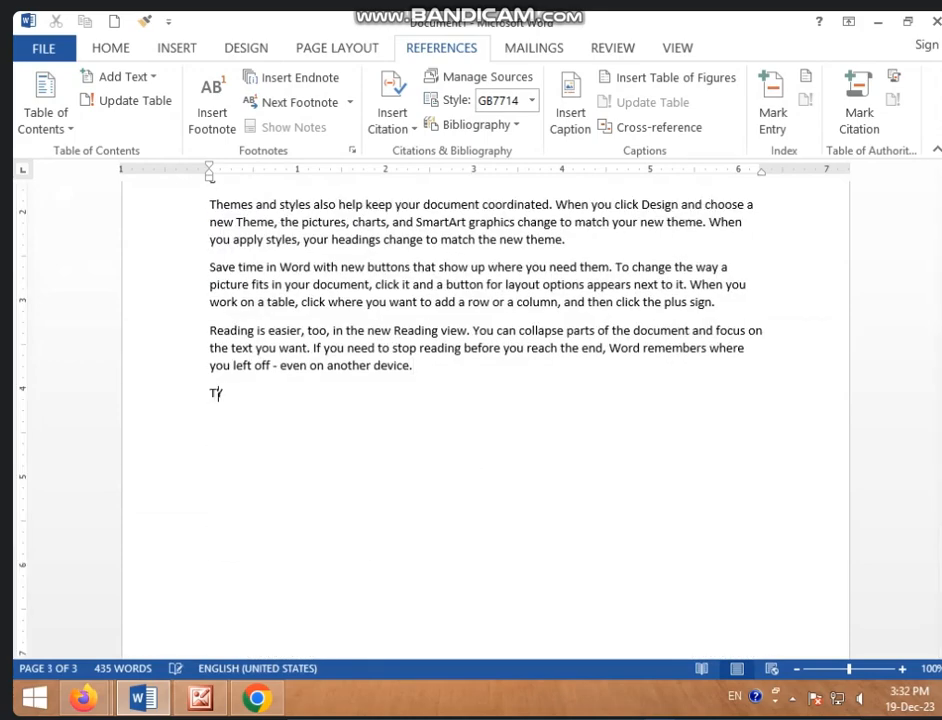
text(TYPES OF PRINTER)
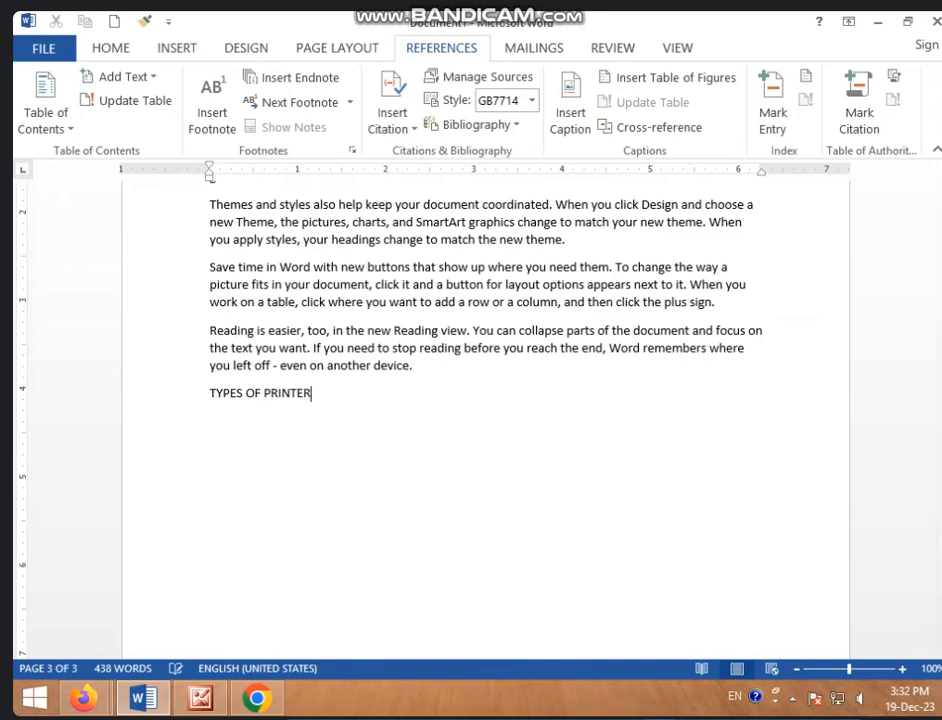
text(S)
Step: Mark the TYPES OF PRINTERS line as a Level 1 entry for the table of contents
scroll(229, 391, up, 3)
scroll(229, 392, up, 3)
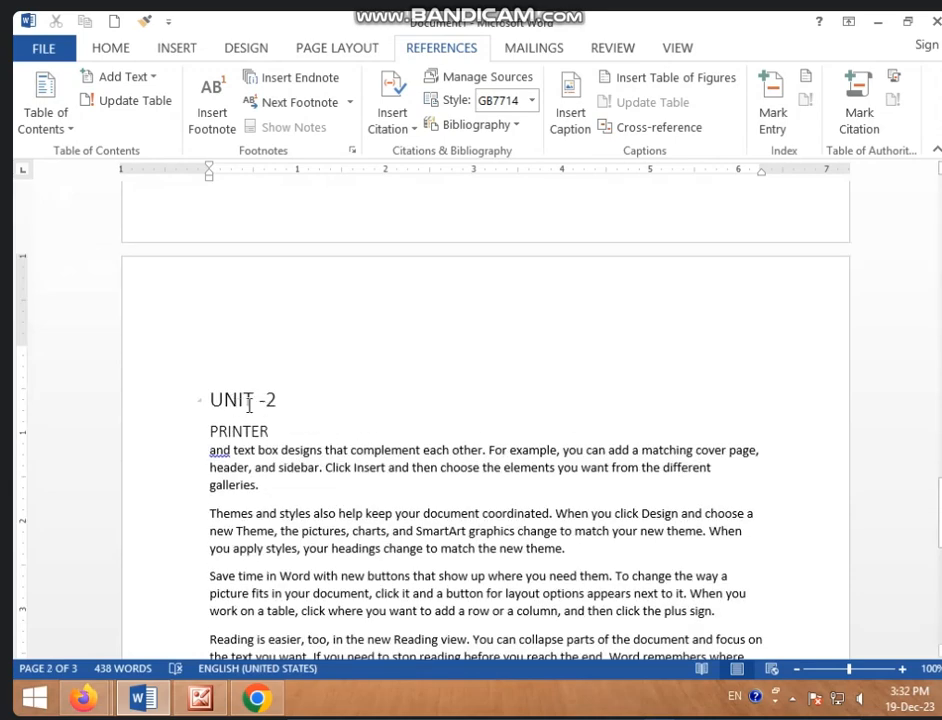
scroll(248, 477, down, 3)
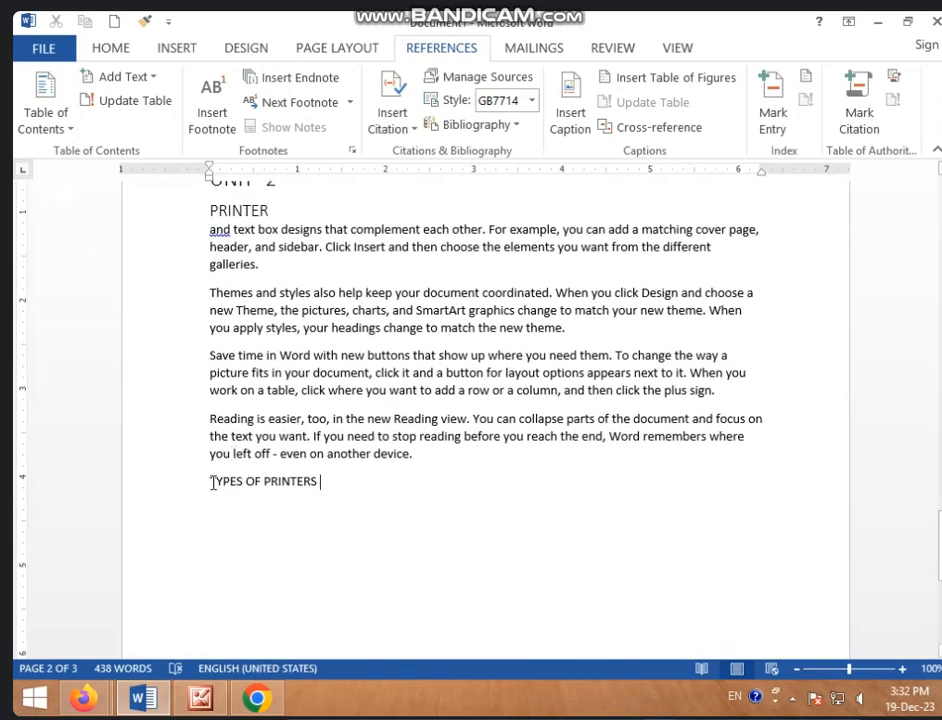
drag(210, 479, 347, 497)
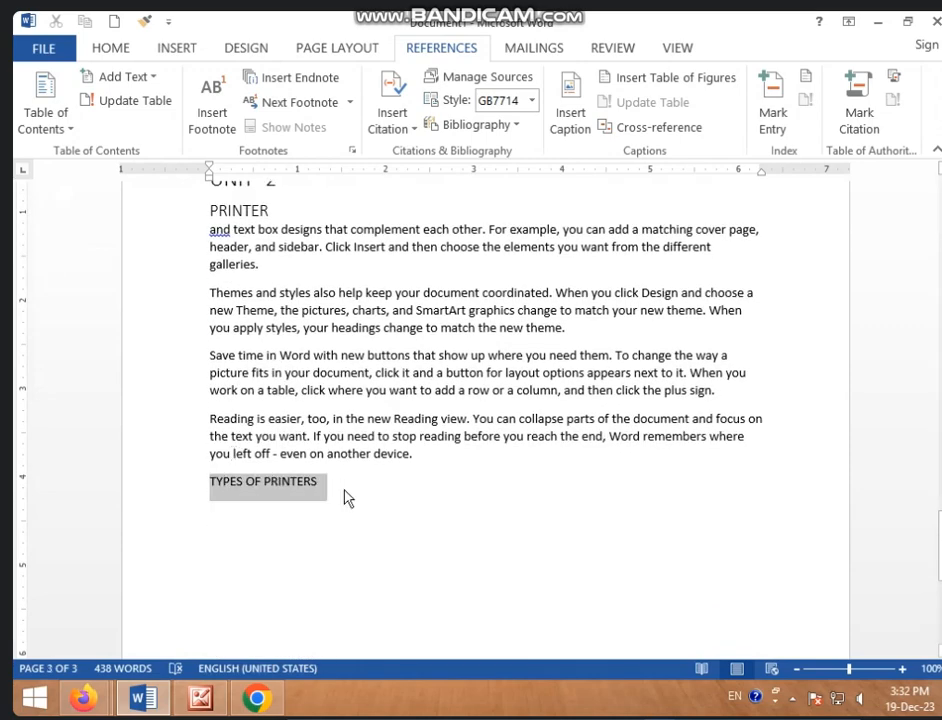
click(154, 86)
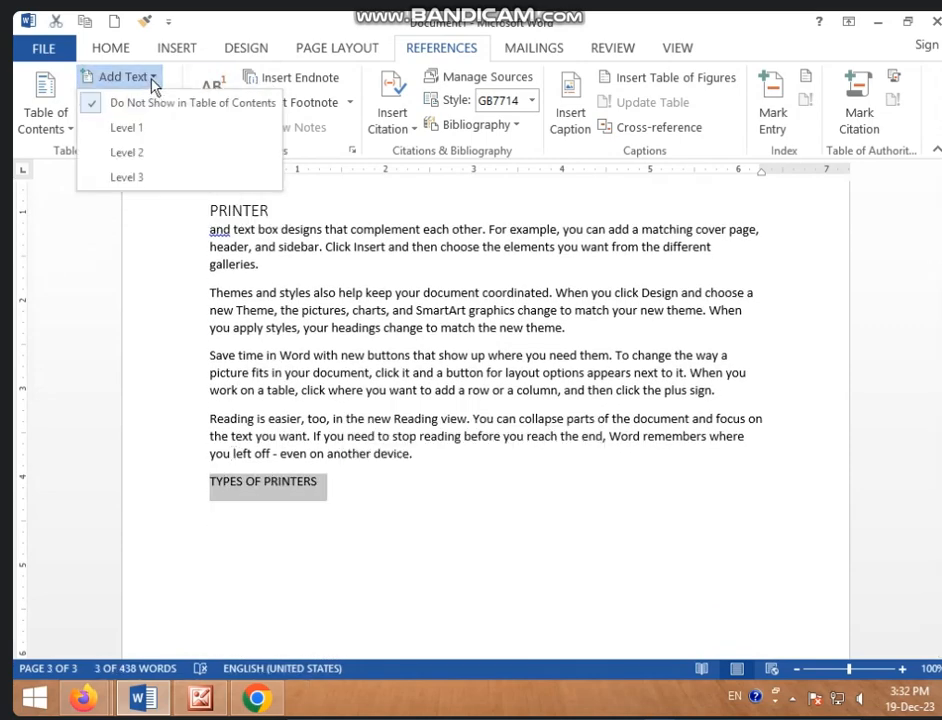
click(169, 141)
click(340, 501)
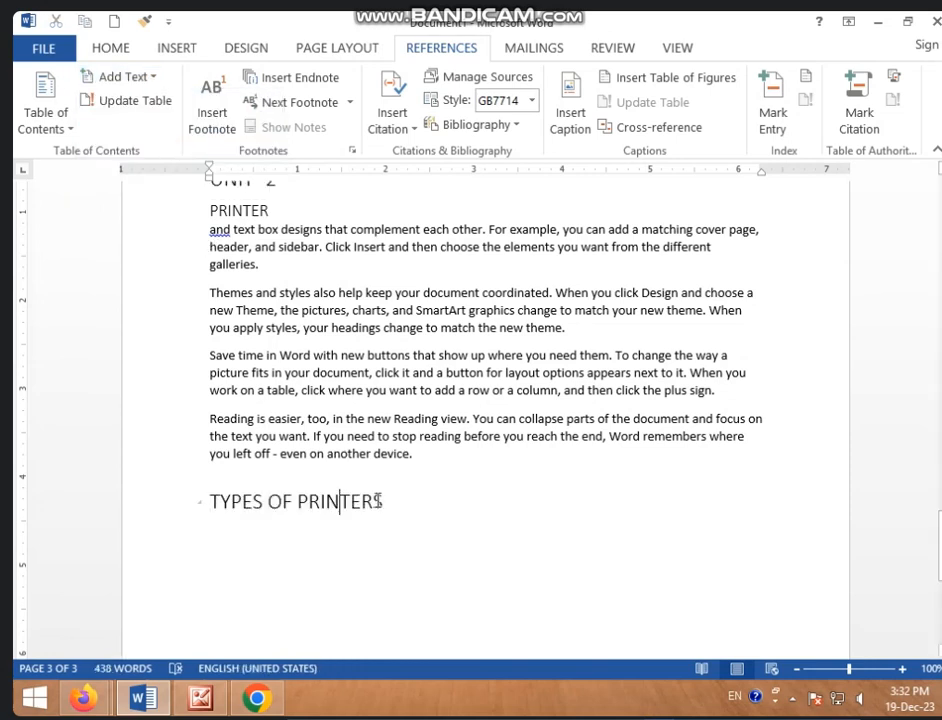
Step: Enter INKJET PRINTER on its own line beneath the TYPES OF PRINTERS heading and start a new paragraph
scroll(378, 500, up, 1)
click(421, 566)
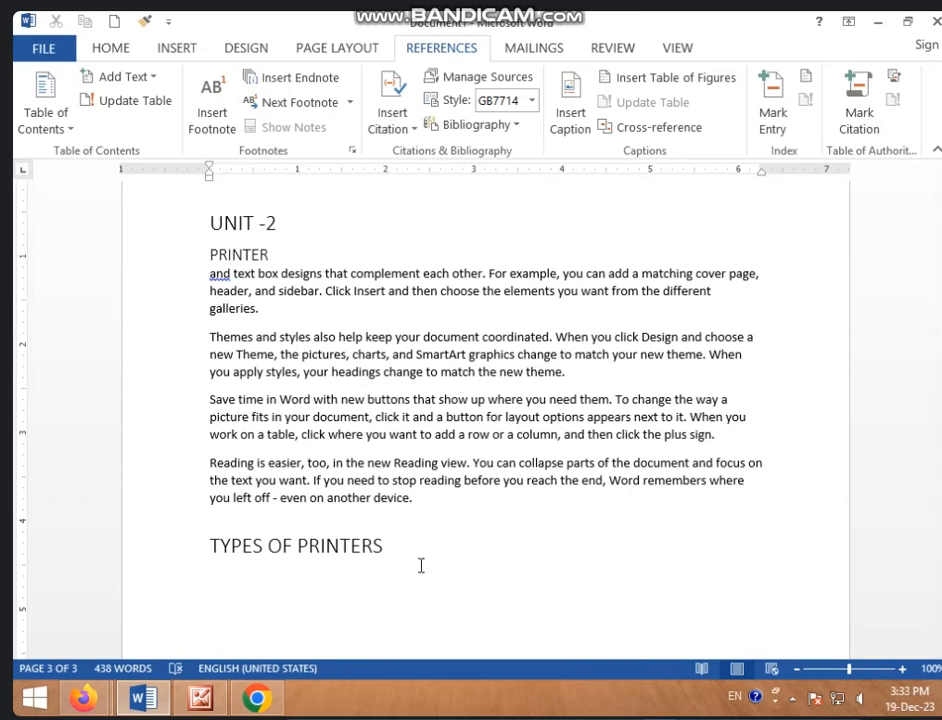
text(NKJET PRINTER)
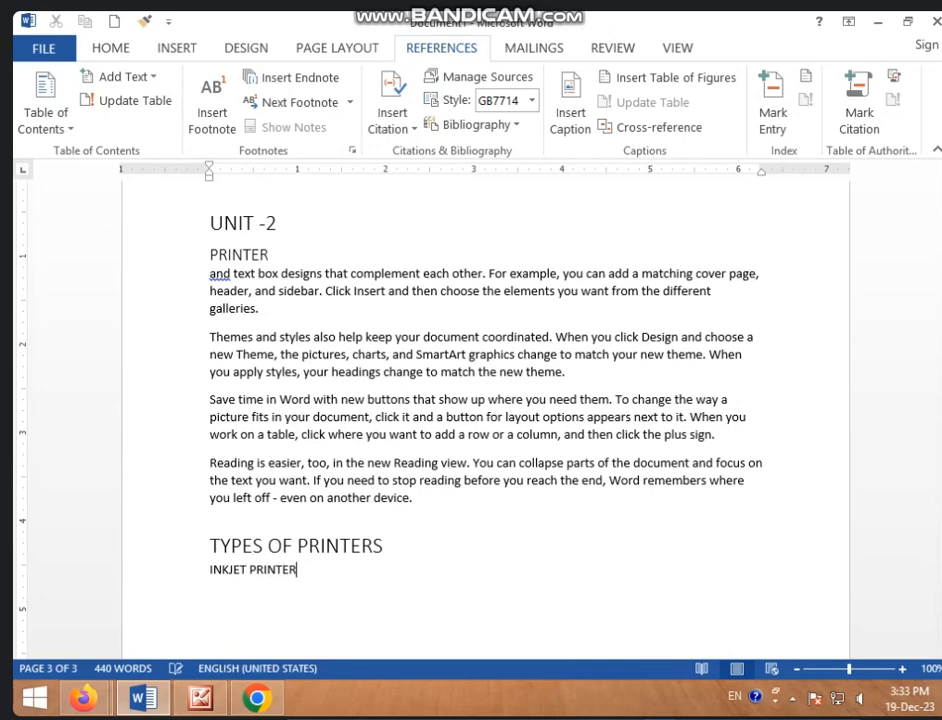
key(Return)
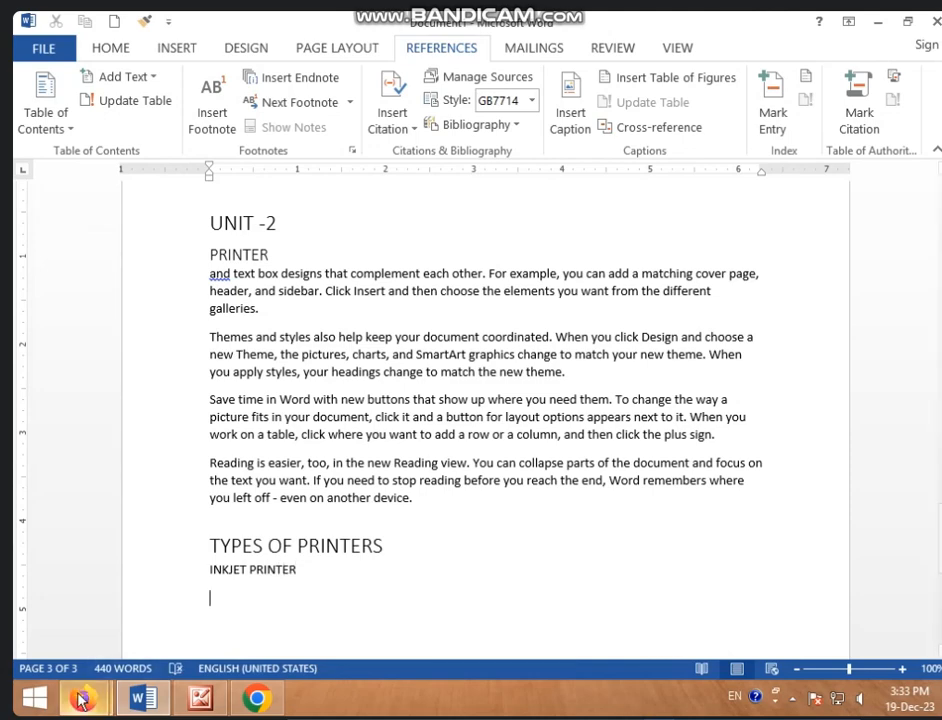
Step: Paste the Unit 2 body paragraphs, starting with "and text box designs that complement each other", below the INKJET PRINTER line
scroll(242, 572, down, 3)
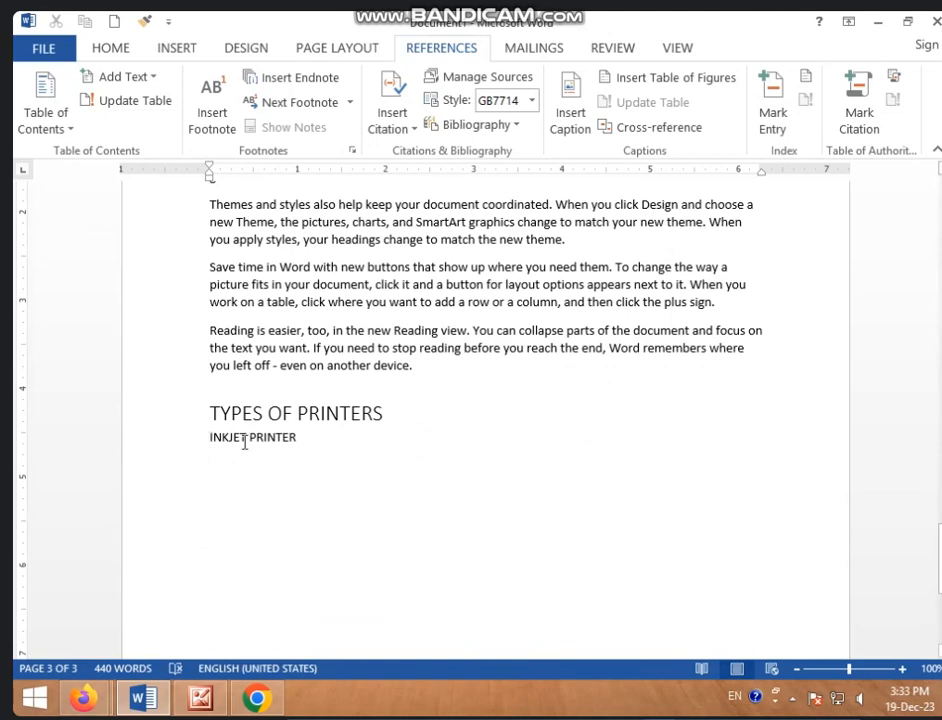
key(Return)
text(and text box designs that complement each other. For example, you can add a matching cover page, header, and sidebar. Click Insert and then choose the elements you want from the different galleries. Themes and styles also help keep your document coordinated. When you click Design and choose a new Theme, the pictures, charts, and SmartArt graphics change to match your new theme. When you apply styles, your headings change to match the new theme. Save time in Word with new buttons that show up where you need them. To change the way a picture fits in your document, click it and a button for layout options appears next to it. When you work on a table, click where you want to add a row or a column, and then click the plus sign. Reading is easier, too, in the new Reading view. You can collapse parts of the document and focus on the text you want. If you need to stop reading before you reach the end, Word remembers where you left off - even on another device.)
scroll(242, 478, up, 2)
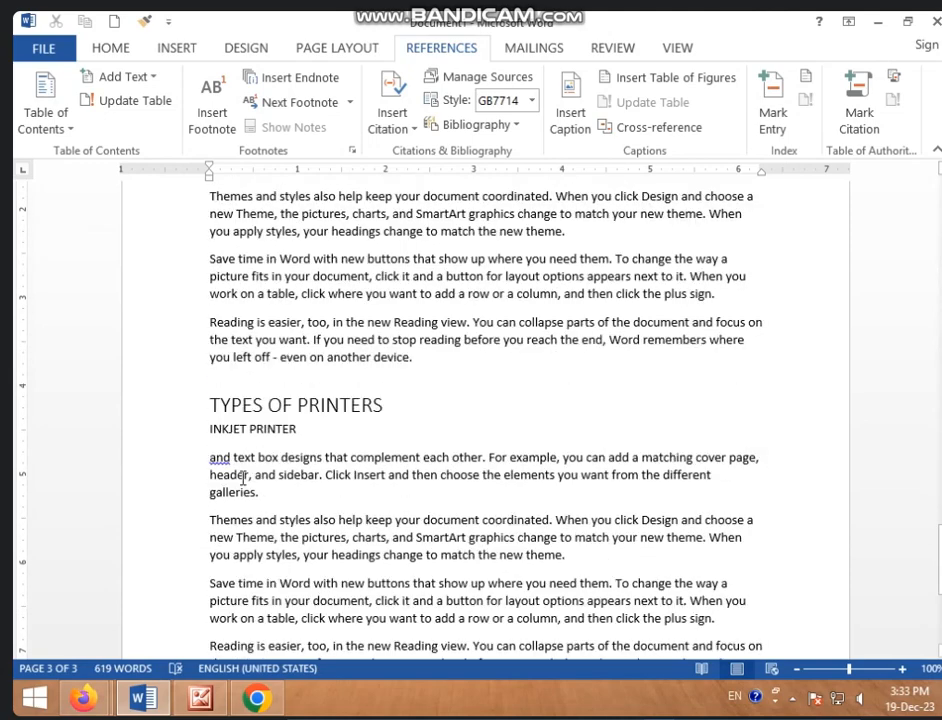
scroll(244, 478, down, 1)
Step: Mark the INKJET PRINTER line as a Level 3 entry for the table of contents
scroll(258, 440, up, 5)
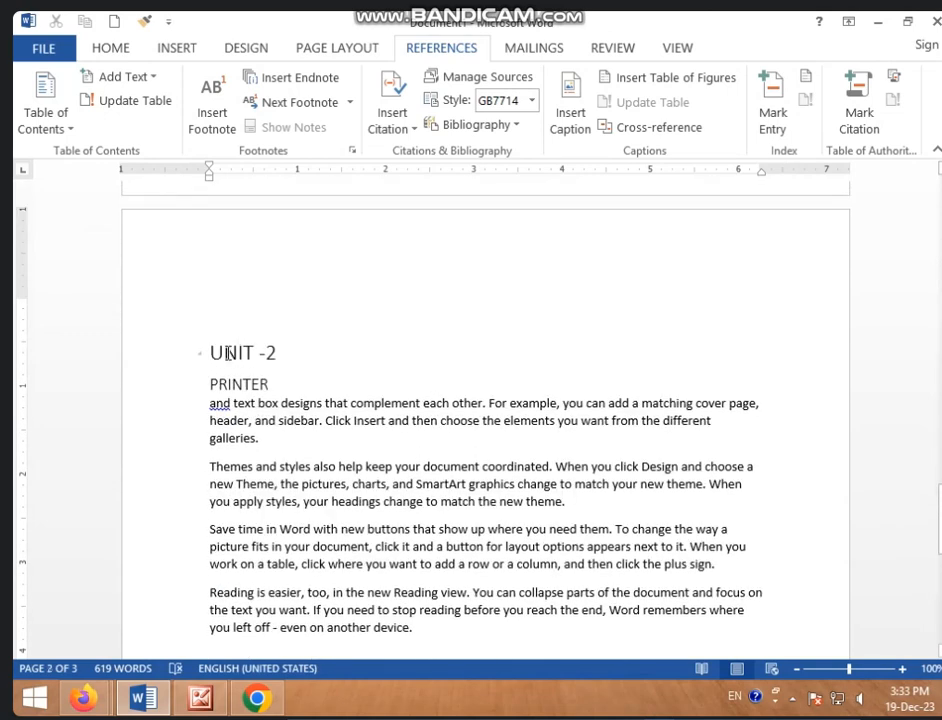
scroll(243, 400, down, 5)
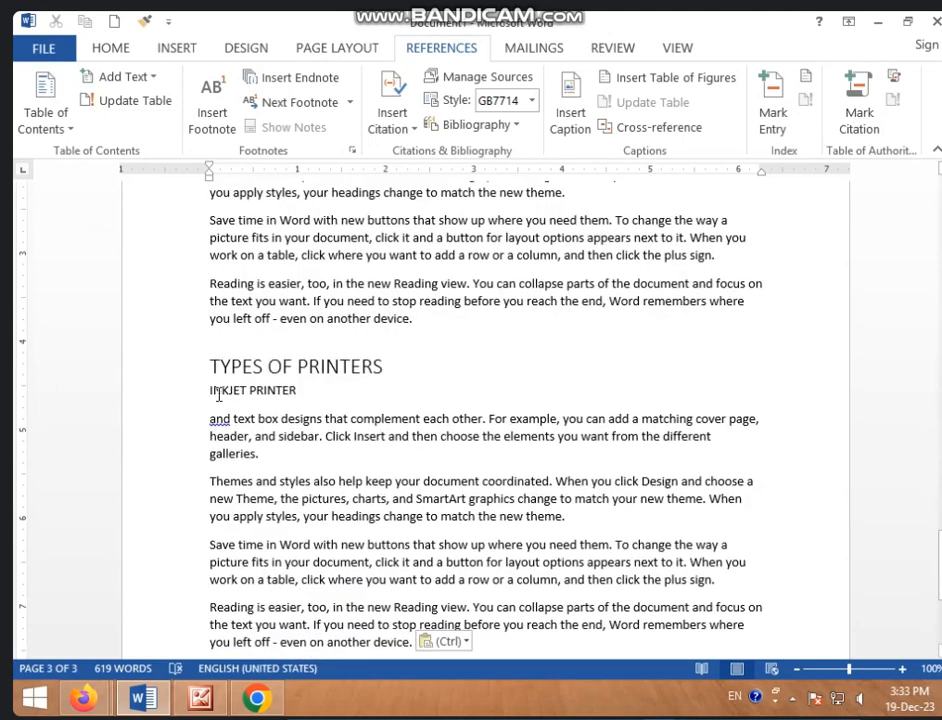
drag(211, 392, 368, 400)
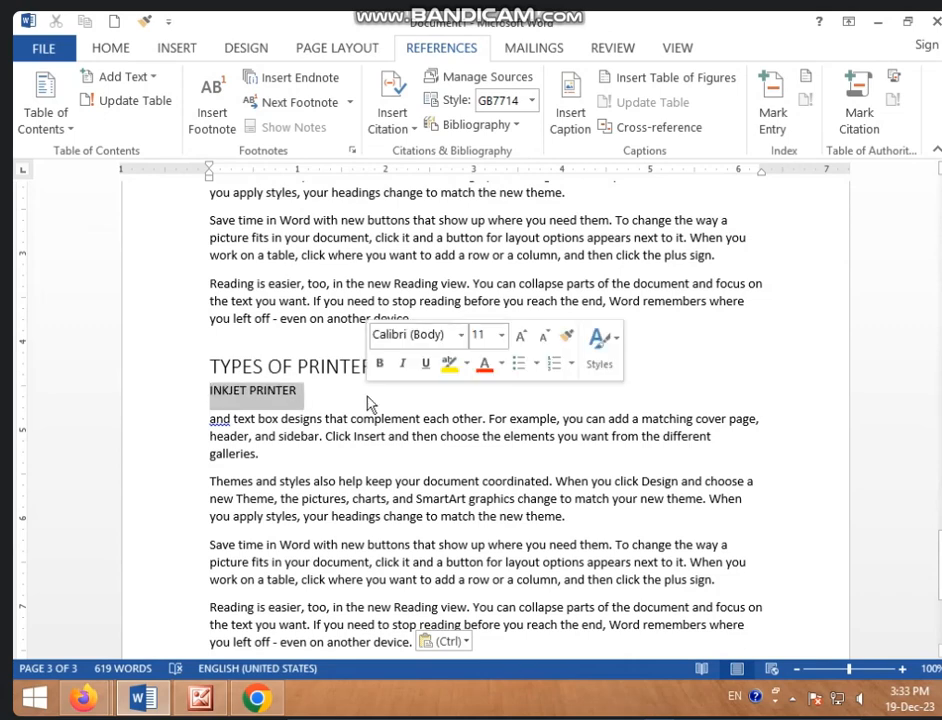
click(125, 77)
click(155, 177)
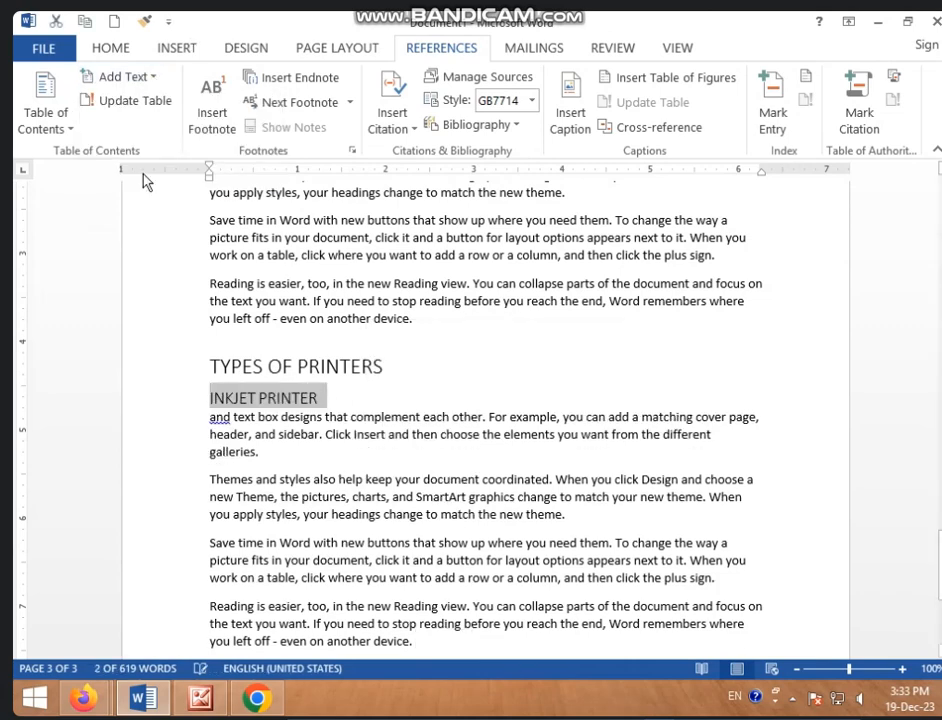
Step: Update the entire table of contents on the first page to include the new printer headings
scroll(263, 400, up, 10)
scroll(263, 393, up, 10)
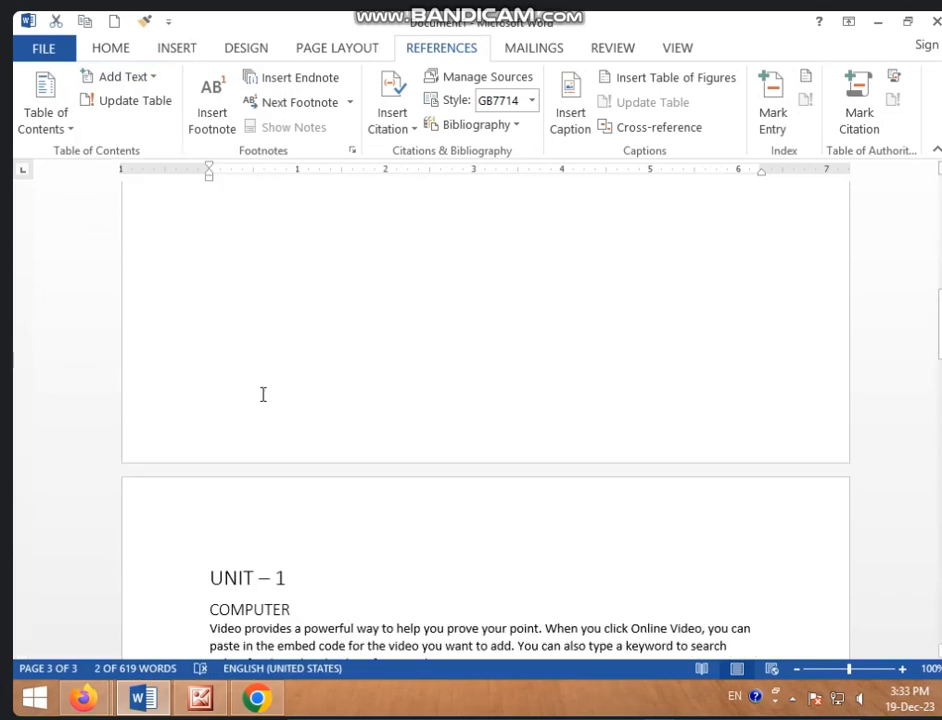
click(292, 385)
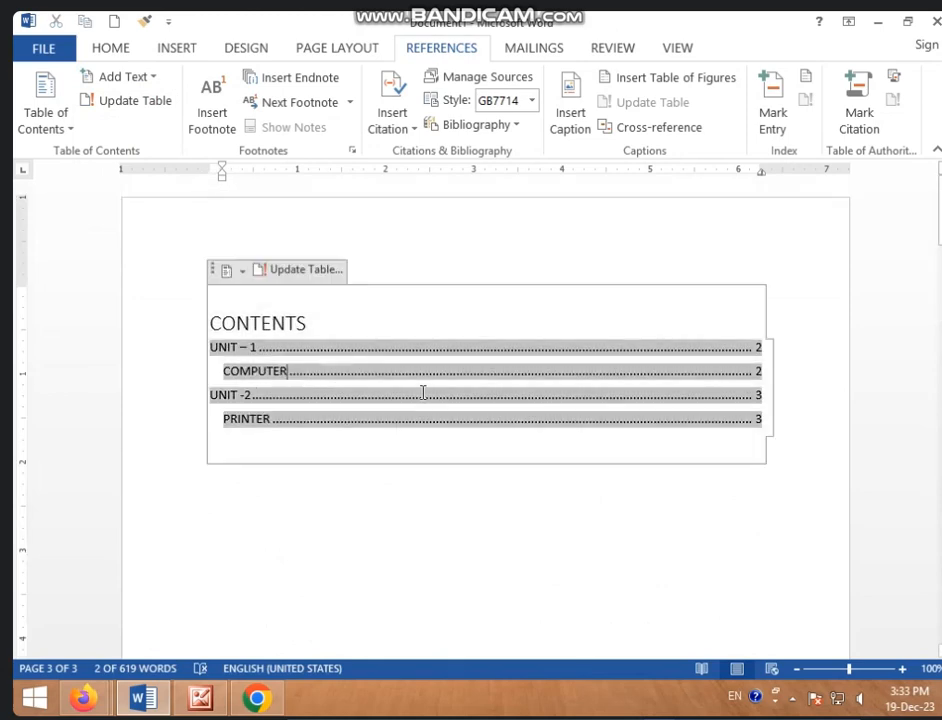
click(414, 404)
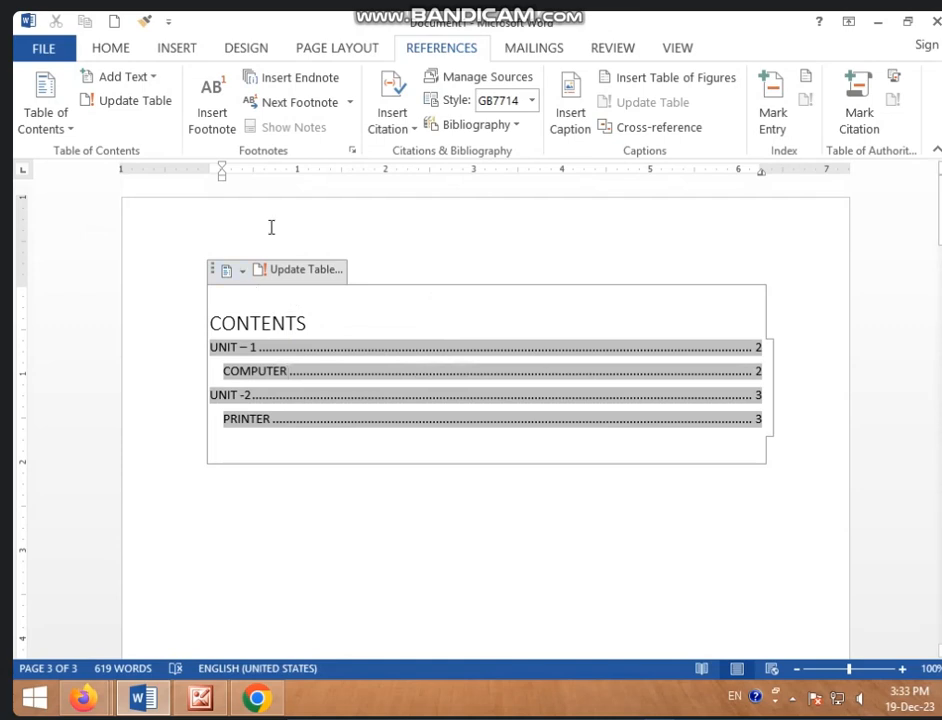
click(150, 108)
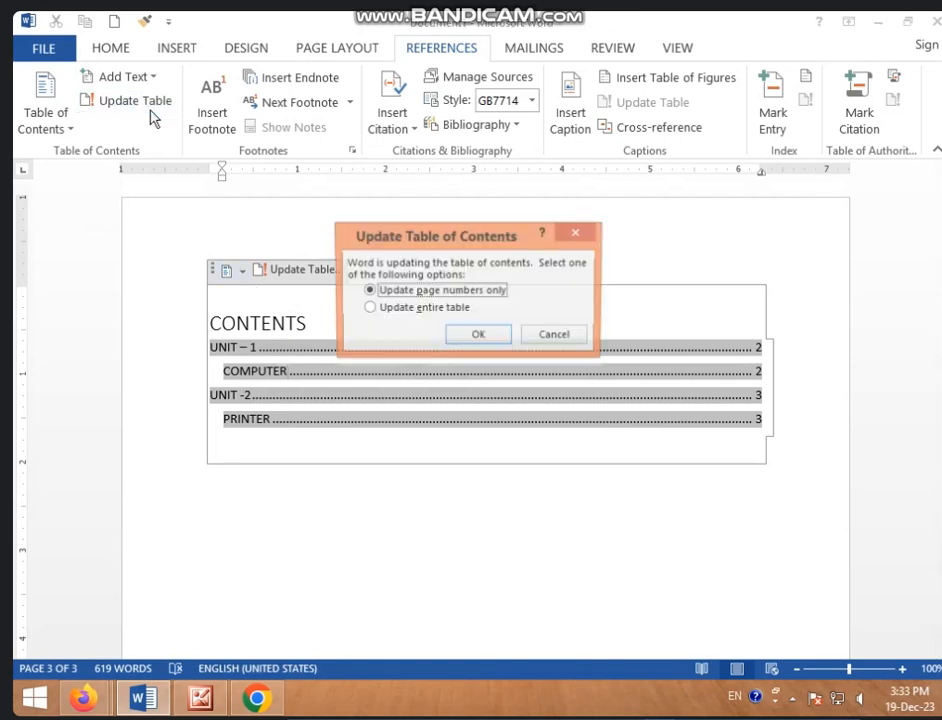
click(430, 309)
click(479, 337)
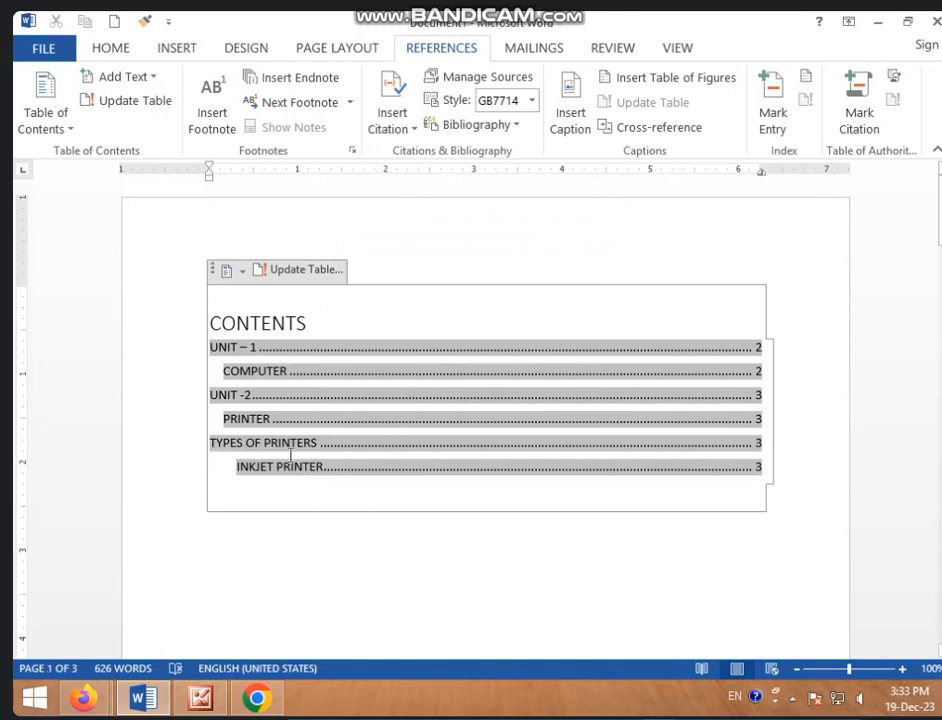
click(152, 77)
click(104, 49)
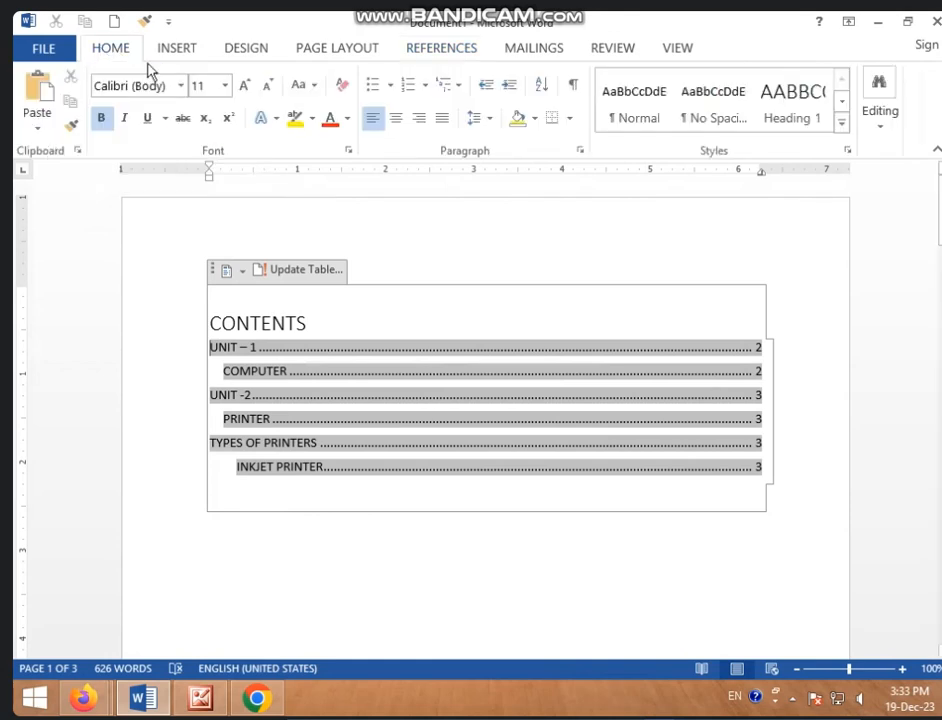
click(846, 126)
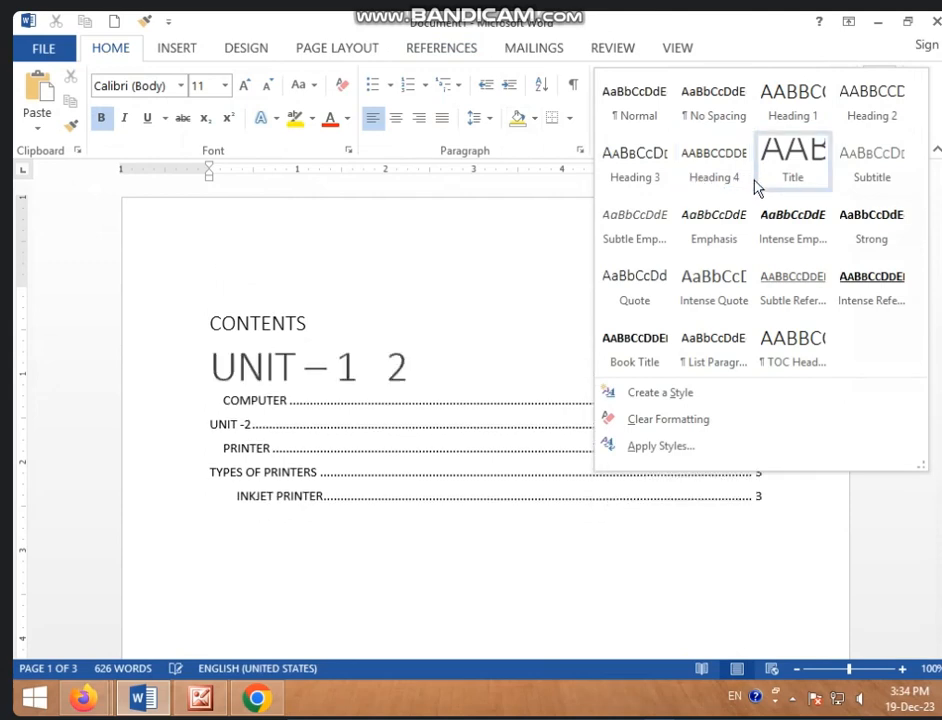
click(512, 268)
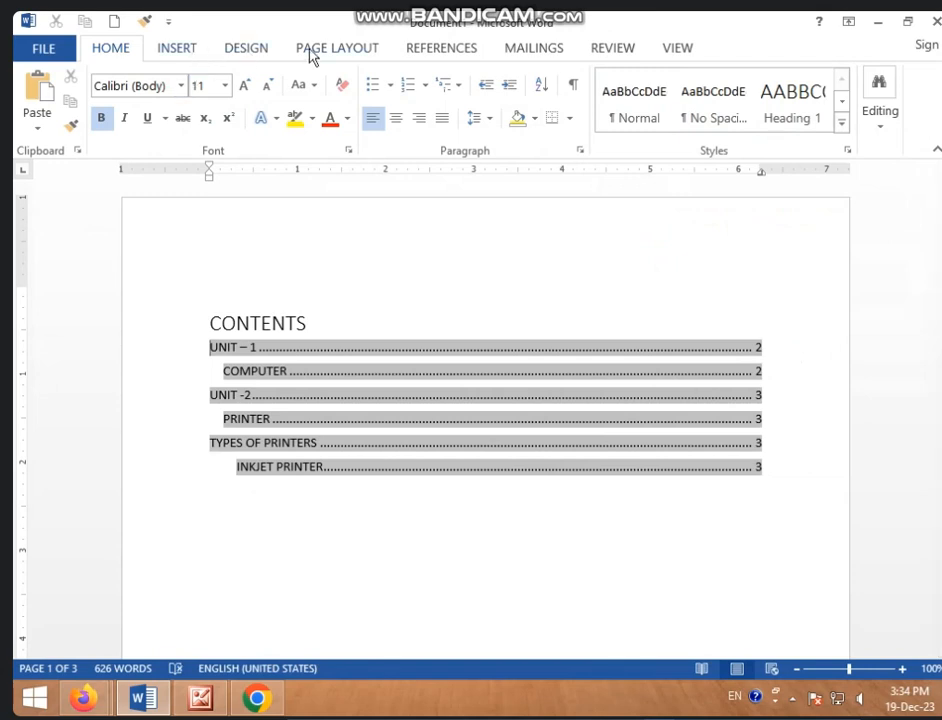
click(418, 52)
click(150, 79)
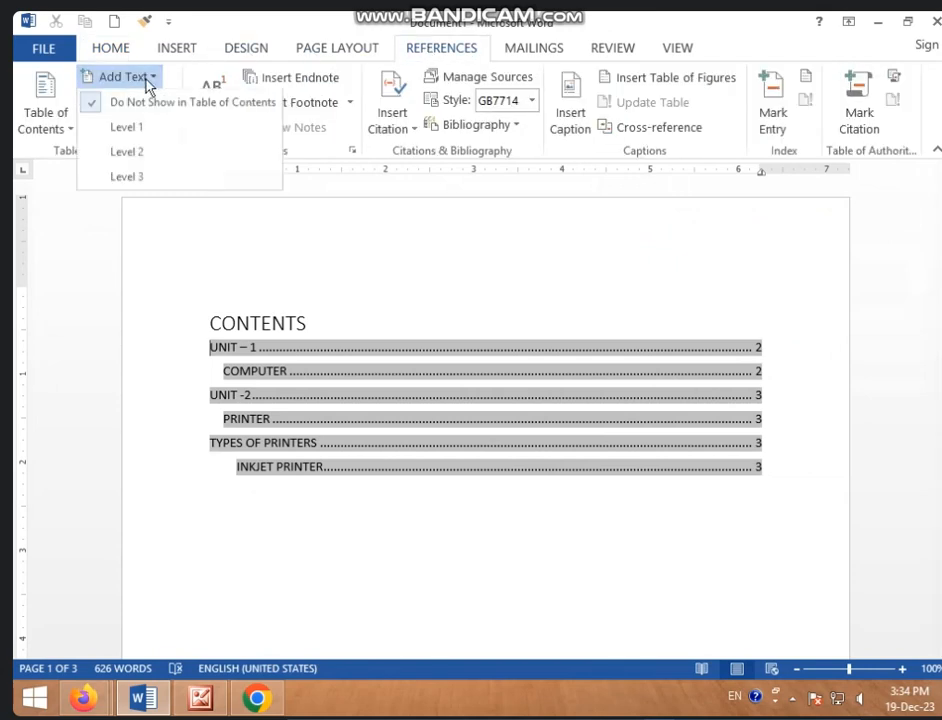
click(133, 224)
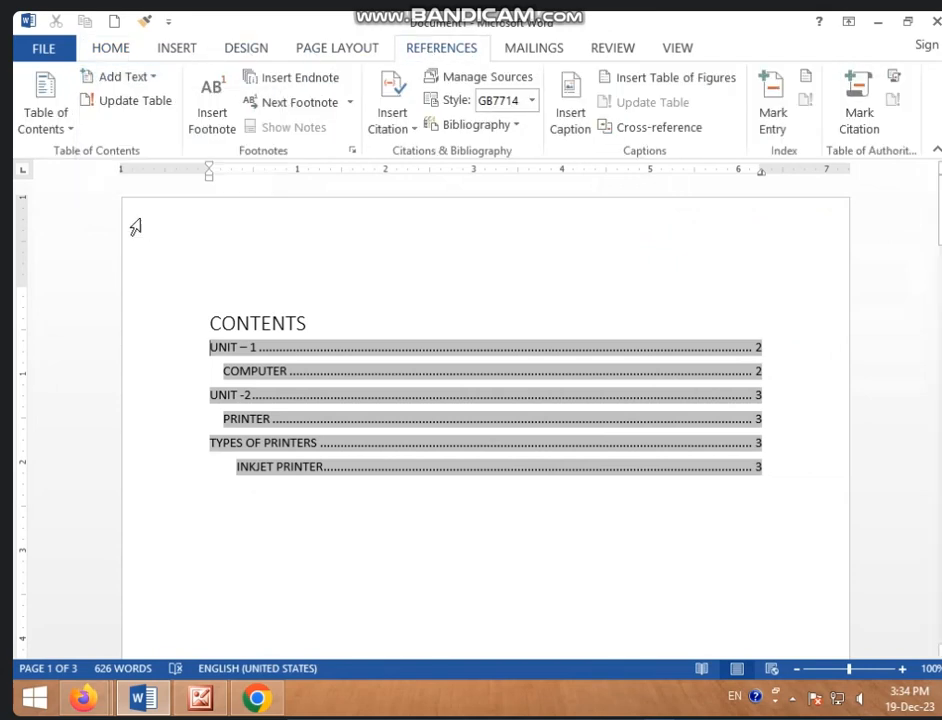
Step: Replace the existing table of contents with a custom one that shows 9 levels
click(72, 129)
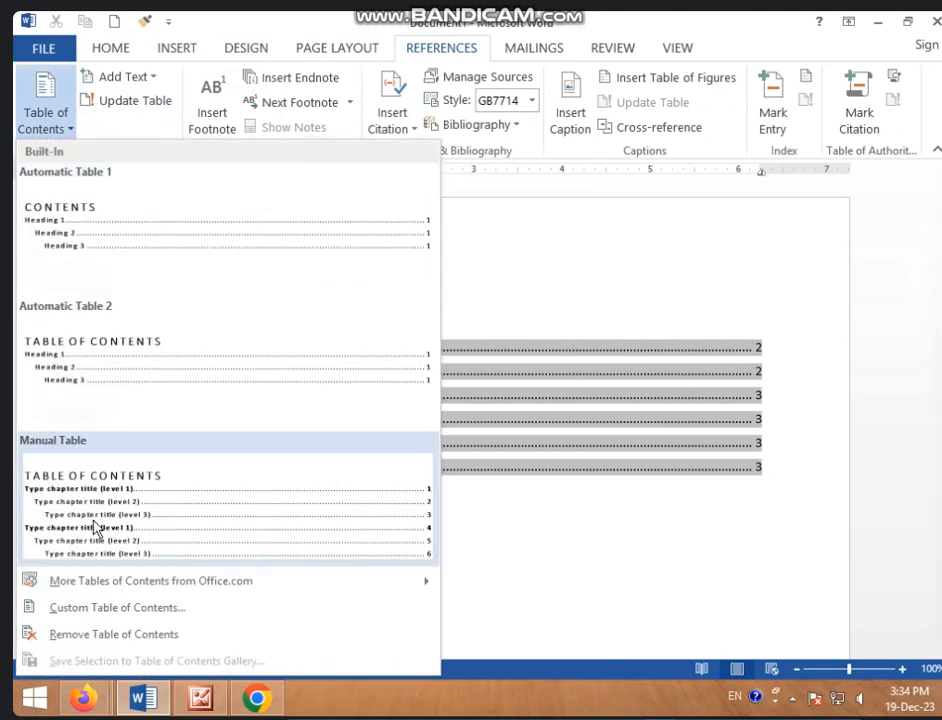
click(118, 607)
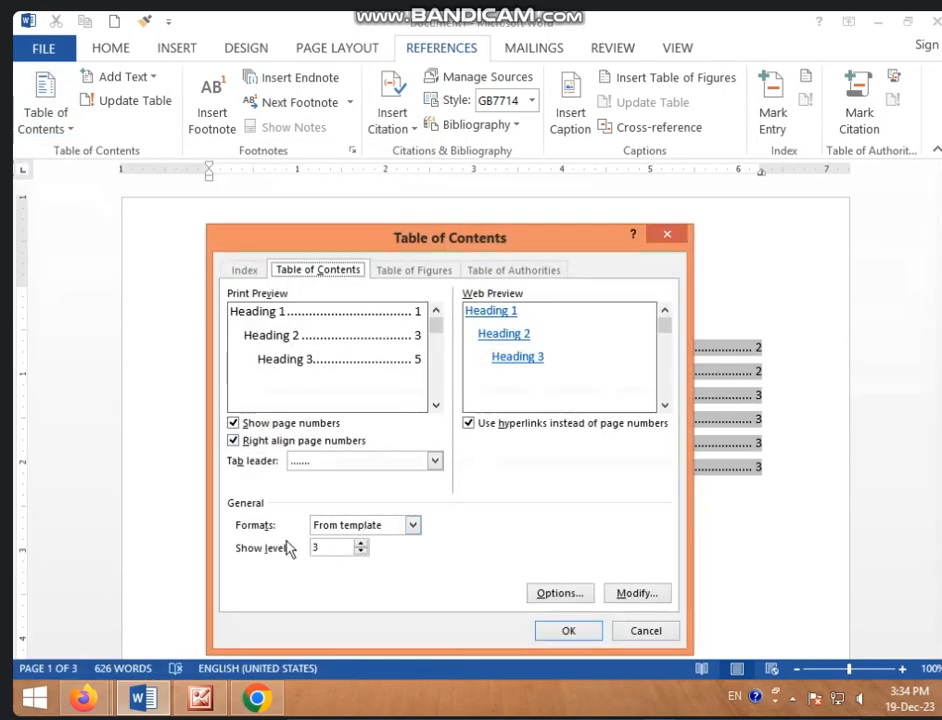
click(362, 543)
click(362, 543)
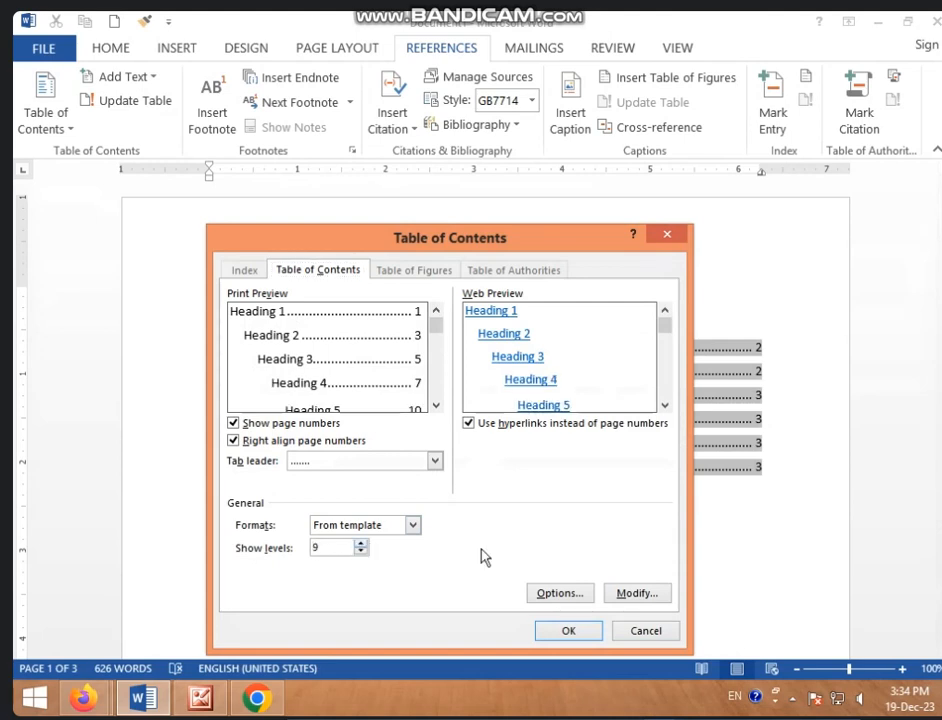
click(564, 631)
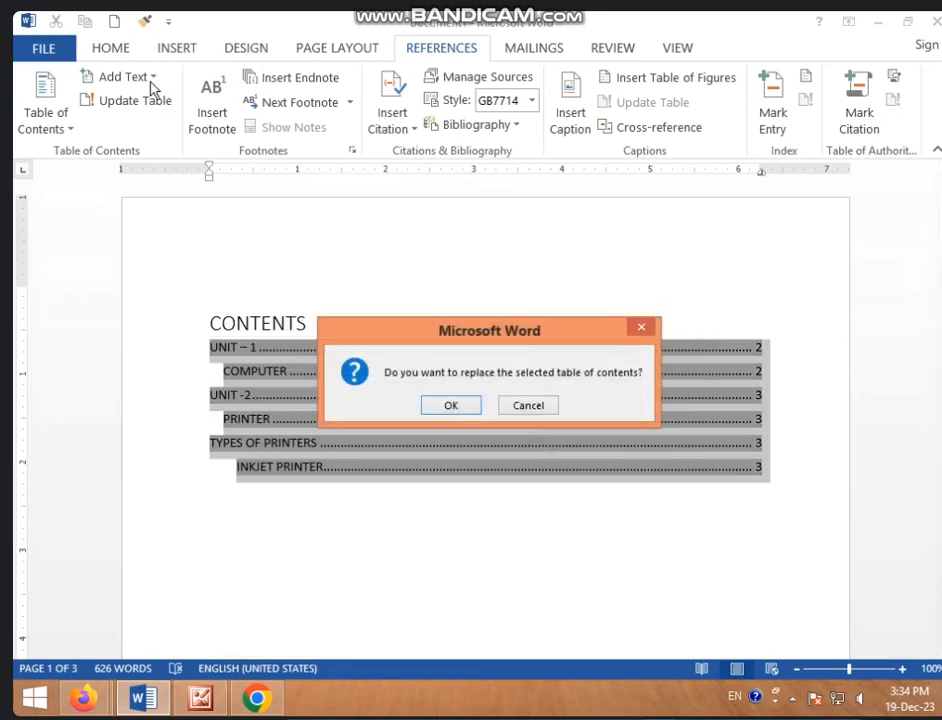
click(452, 406)
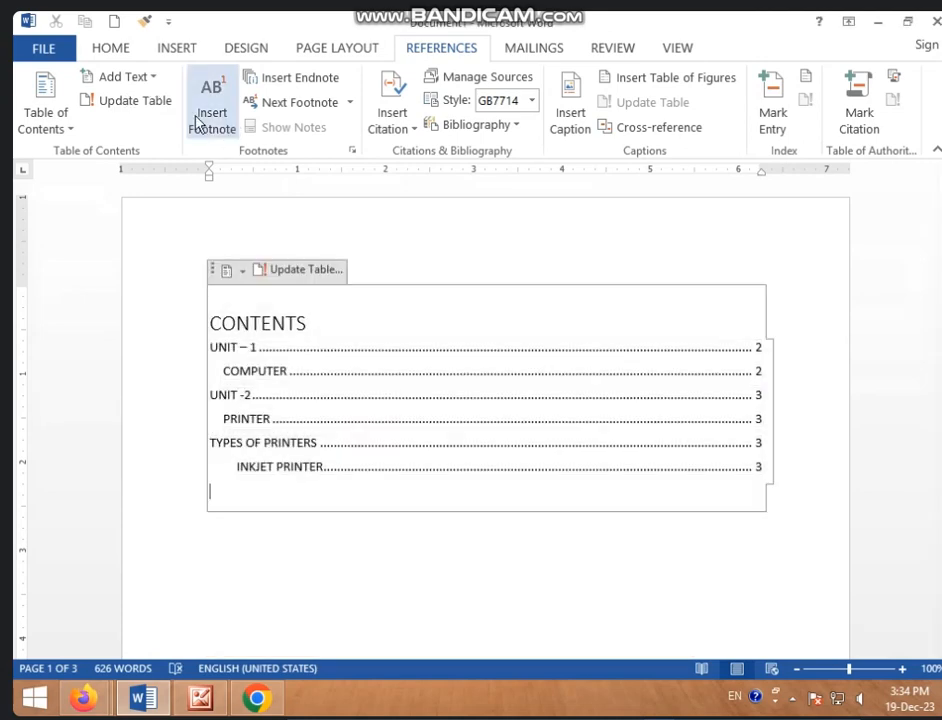
Step: Try assigning Level 9 at the empty line ending the table of contents, and undo that change
click(158, 79)
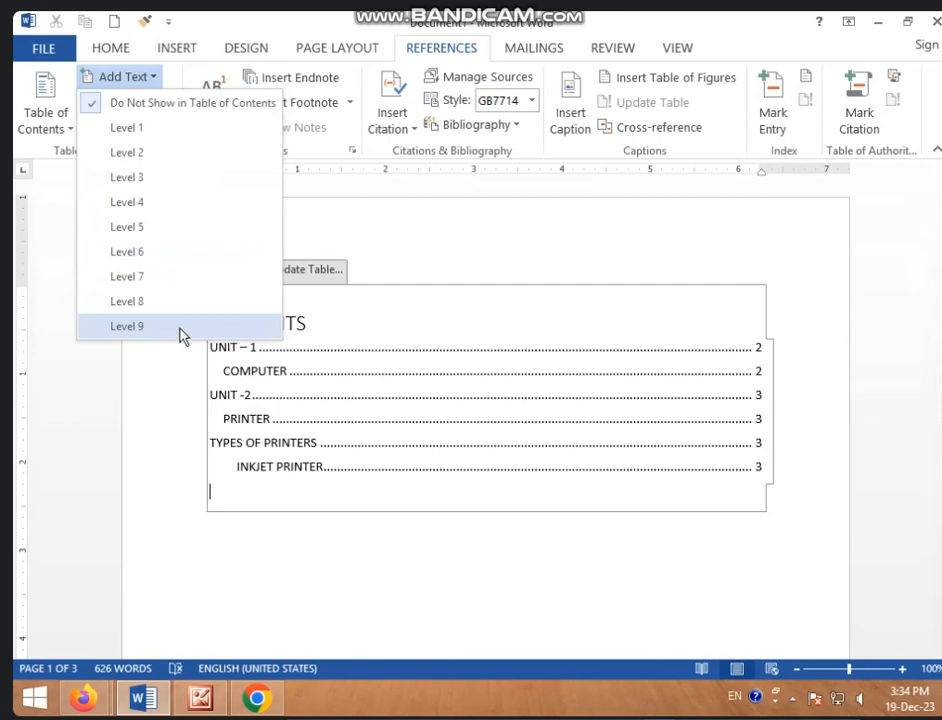
click(254, 330)
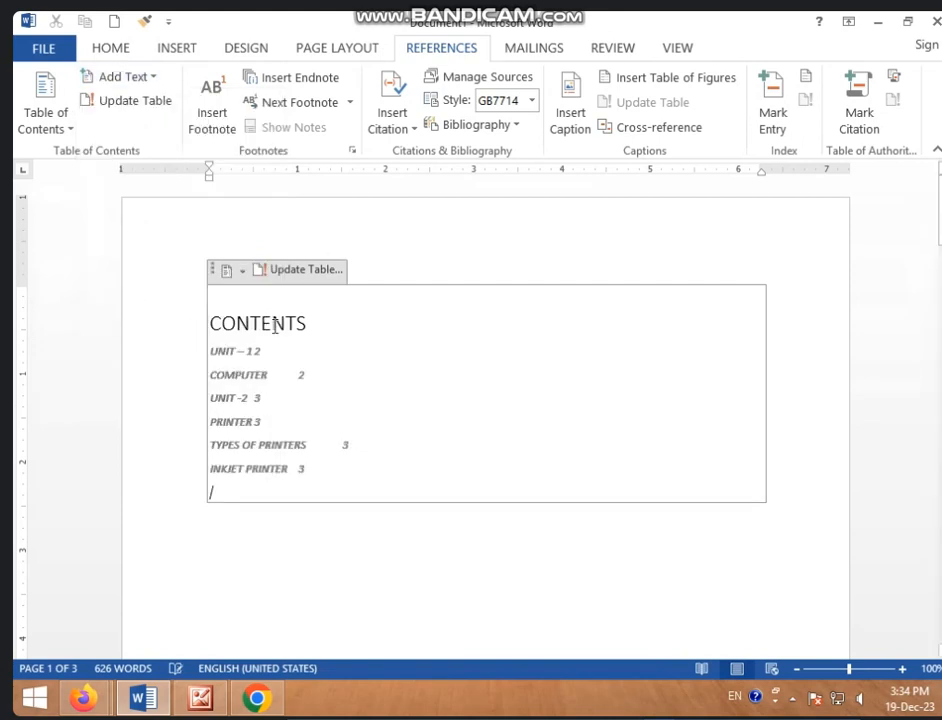
click(352, 355)
key(ctrl+z)
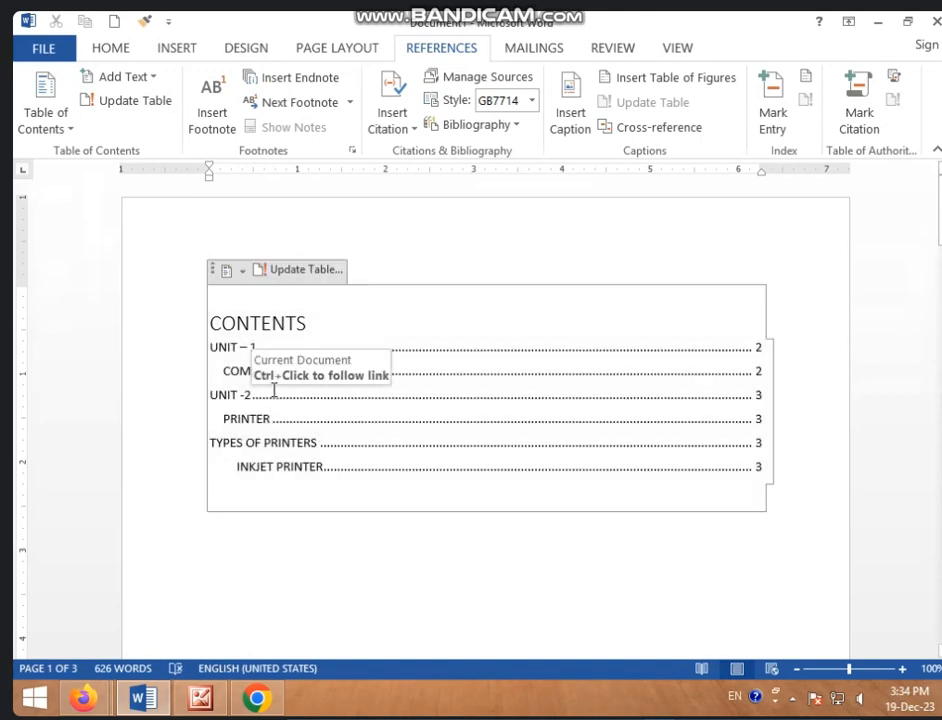
scroll(274, 390, down, 3)
scroll(274, 392, up, 3)
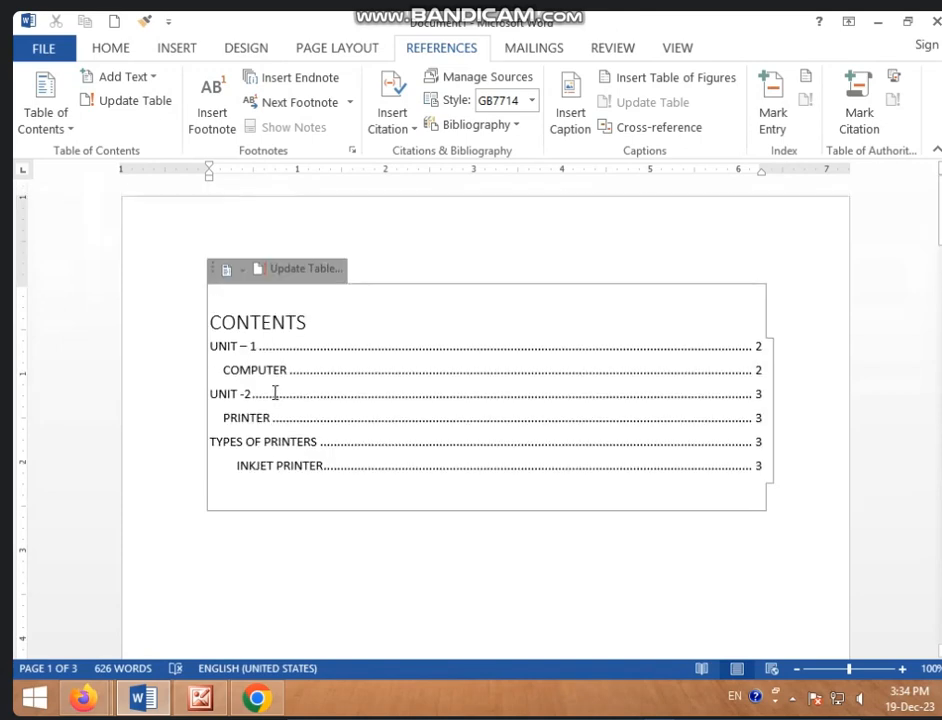